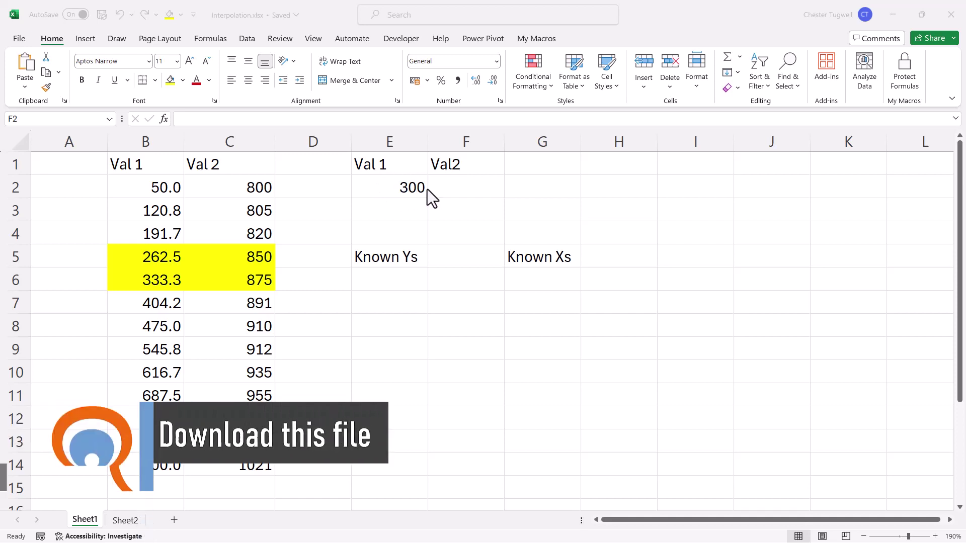
Select cell F2 under Val2, beside the Val 1 value 300, to start a formula.
left_click(459, 187)
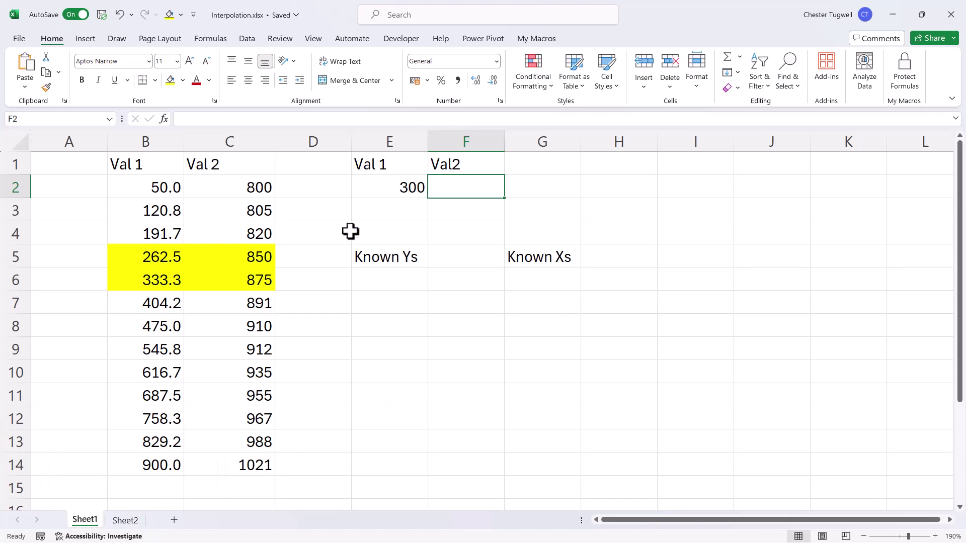
Enter =FORECAST.LINEAR(E2,C2:C14,B2:B14) in F2, giving 857.638, then review E2 and F2.
type("=for")
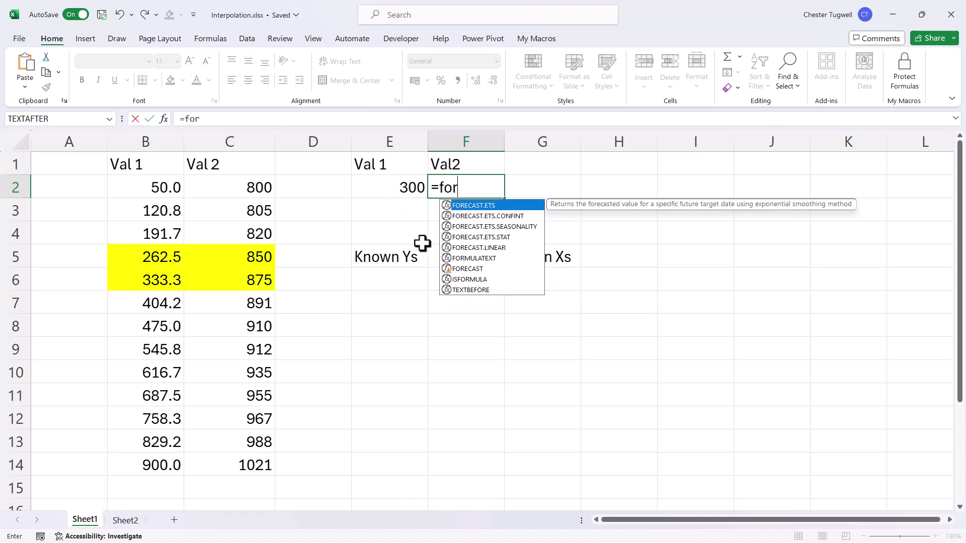
double_click(461, 249)
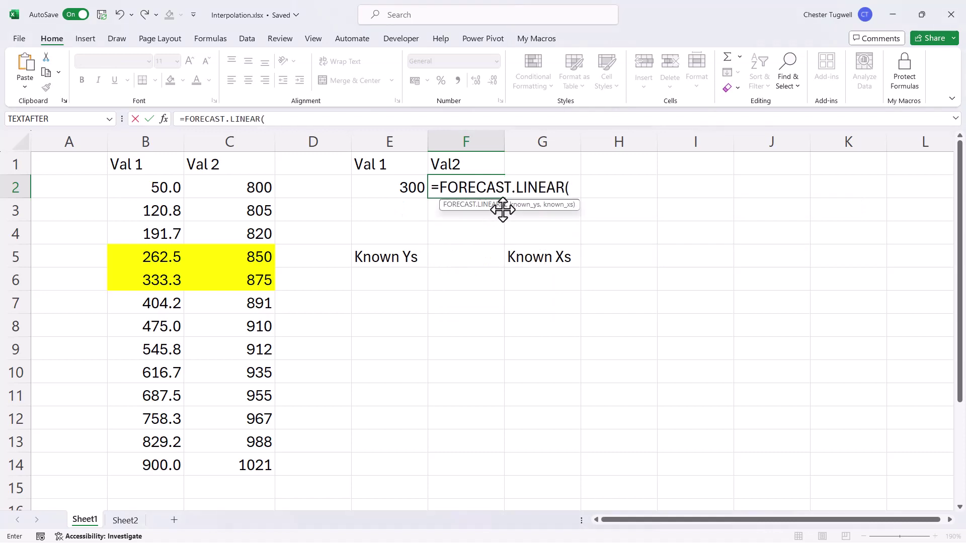
left_click(397, 188)
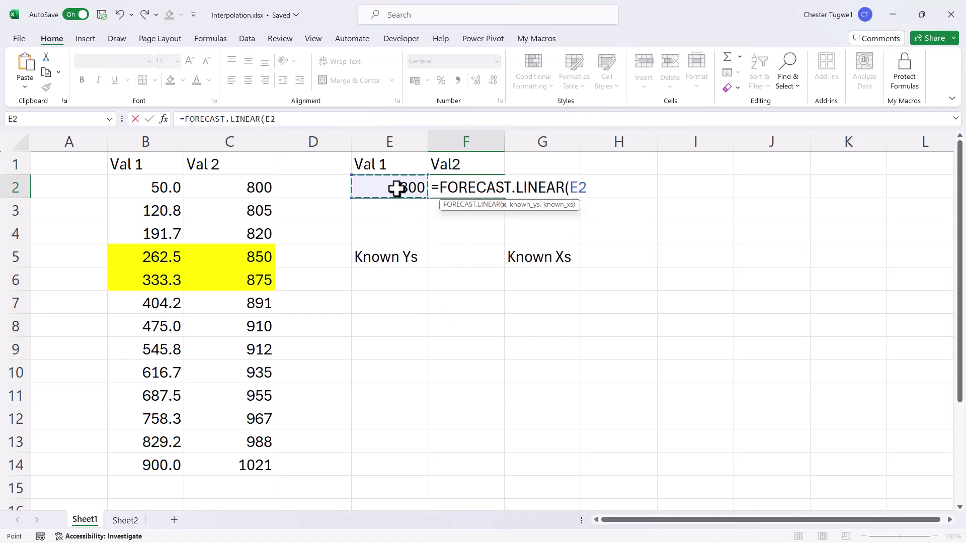
type(",")
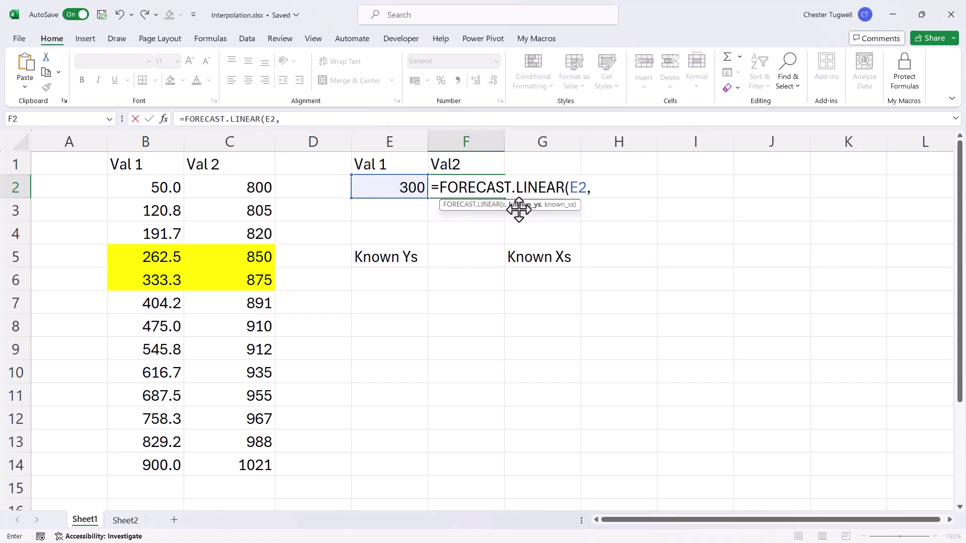
left_click(232, 189)
left_click_drag(233, 189, 218, 466)
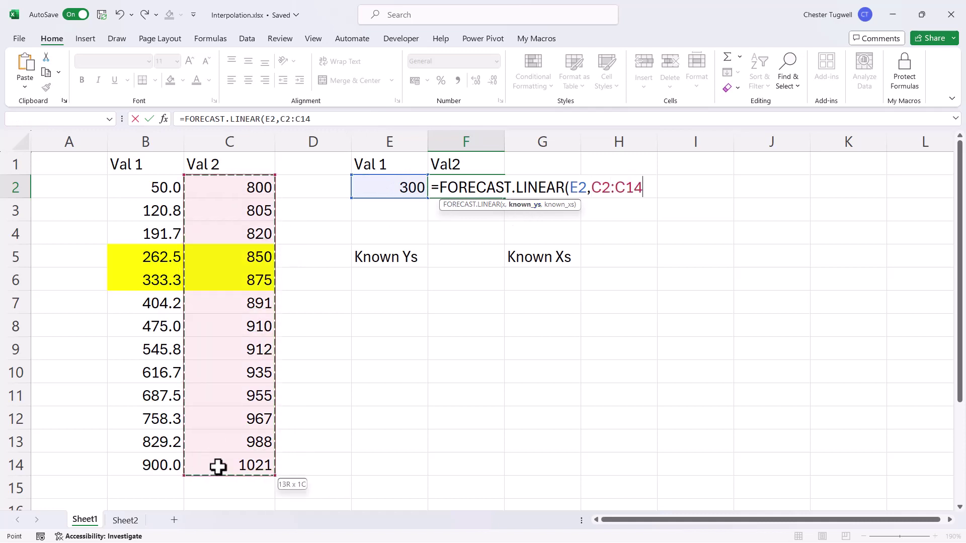
type(",")
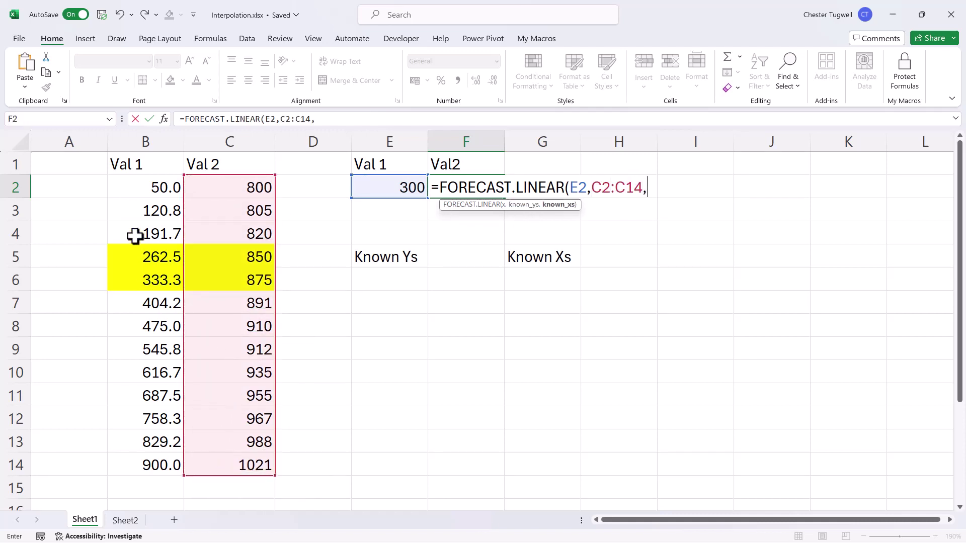
left_click_drag(160, 188, 143, 457)
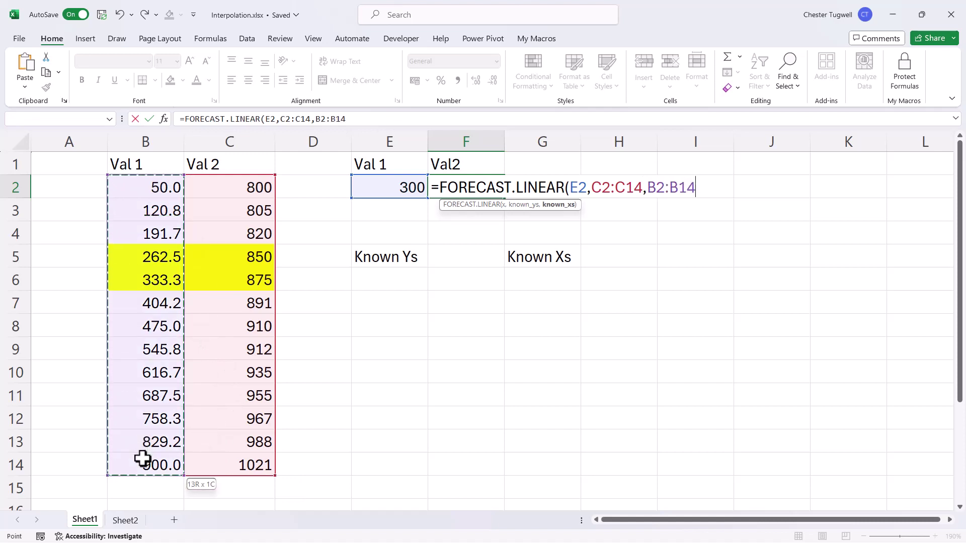
type(")")
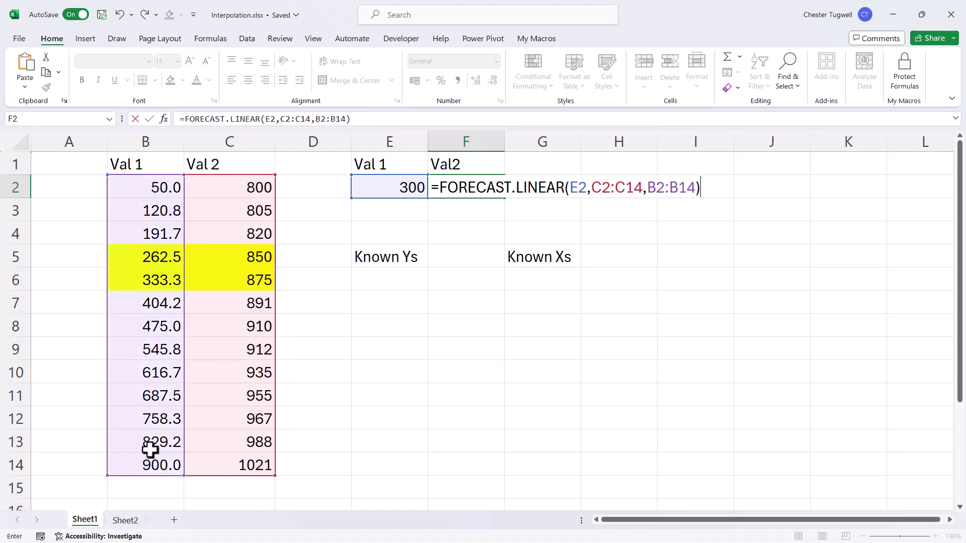
key("Return")
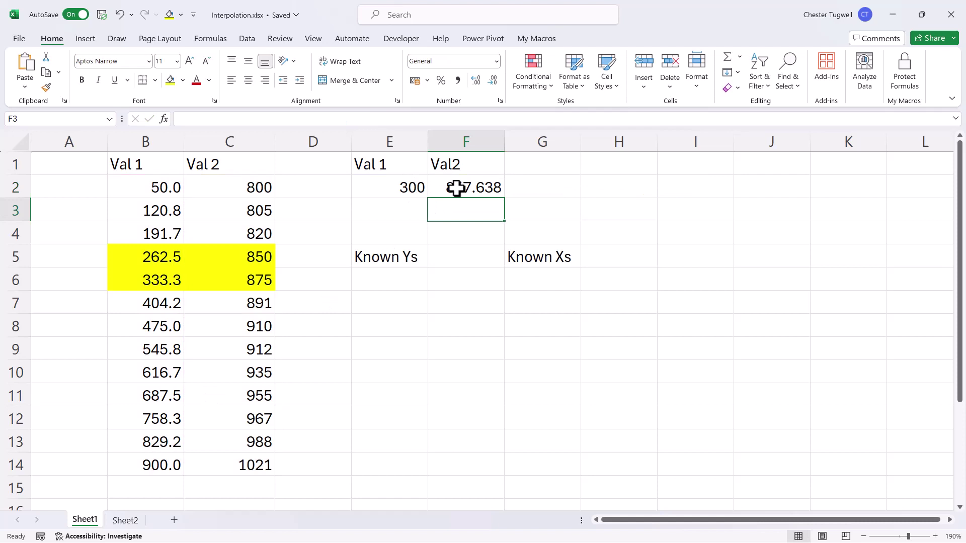
left_click(373, 186)
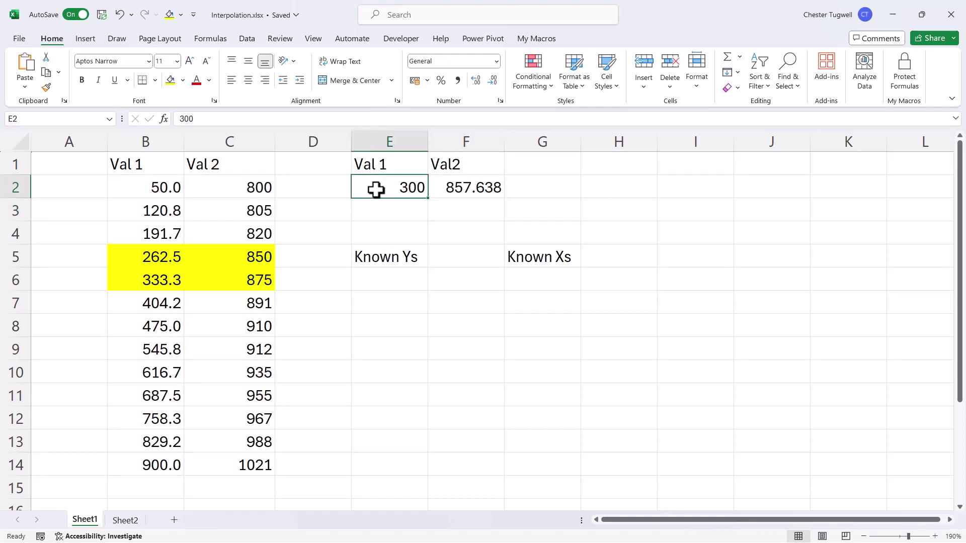
left_click(453, 183)
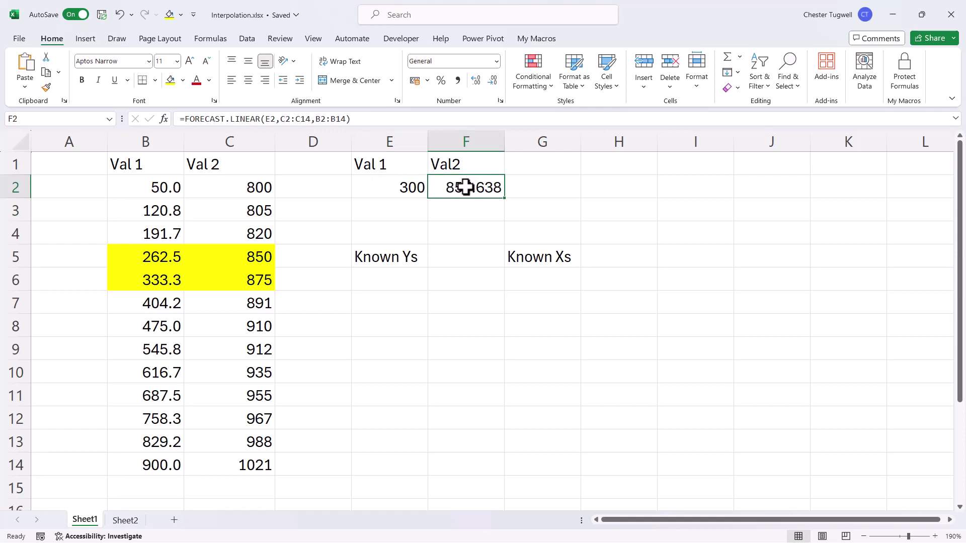
Insert a scatter chart of B1:C14 and move it right beside the table.
left_click_drag(151, 171, 237, 470)
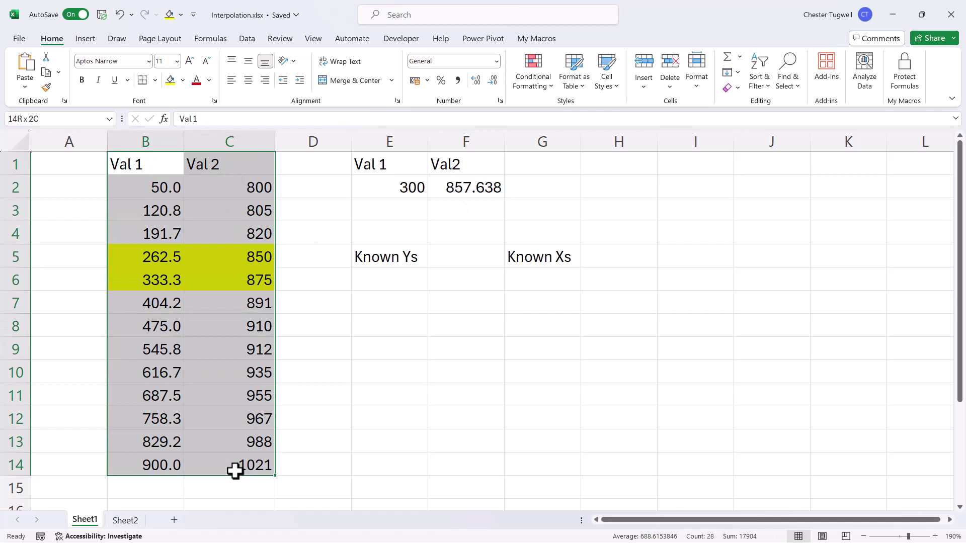
left_click(91, 41)
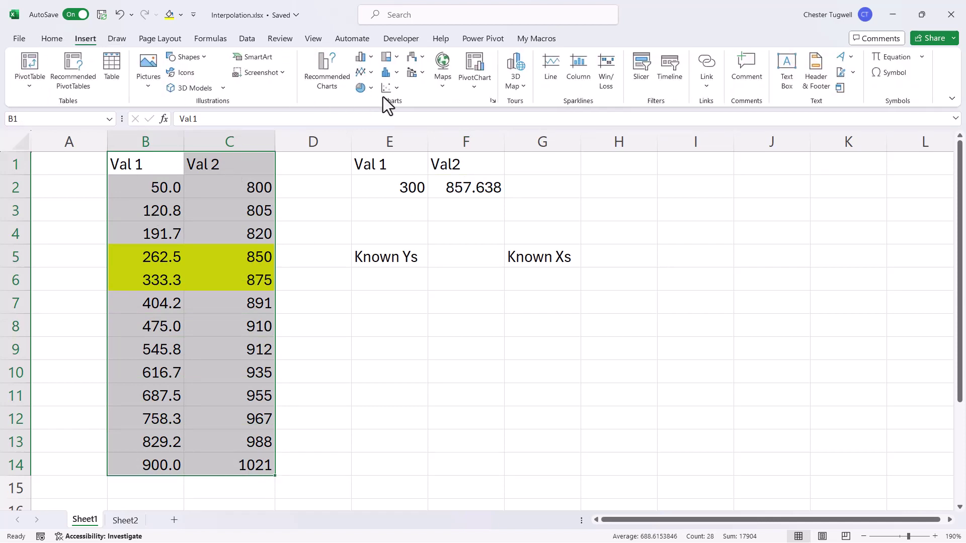
left_click(394, 91)
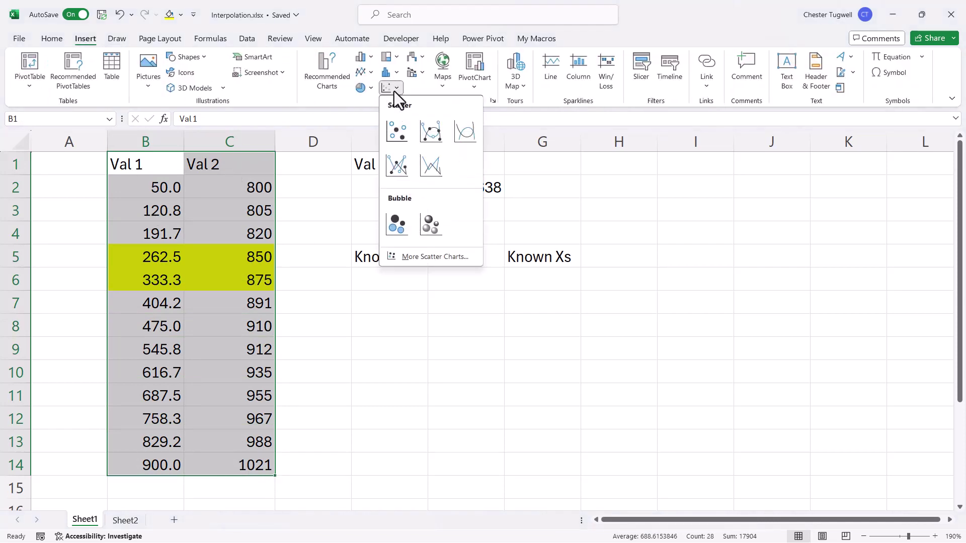
left_click(398, 131)
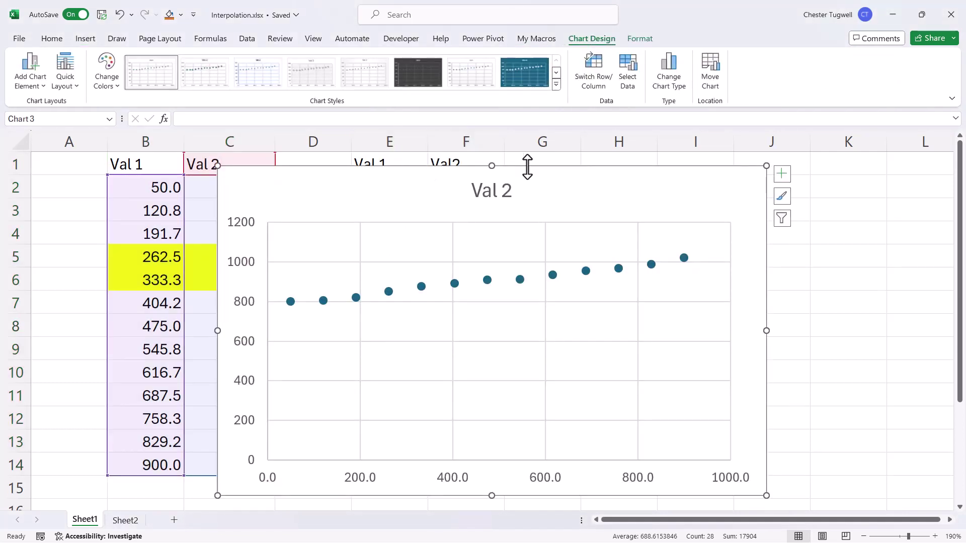
left_click_drag(528, 166, 640, 166)
Set the chart's vertical axis minimum bound to 750.
double_click(336, 267)
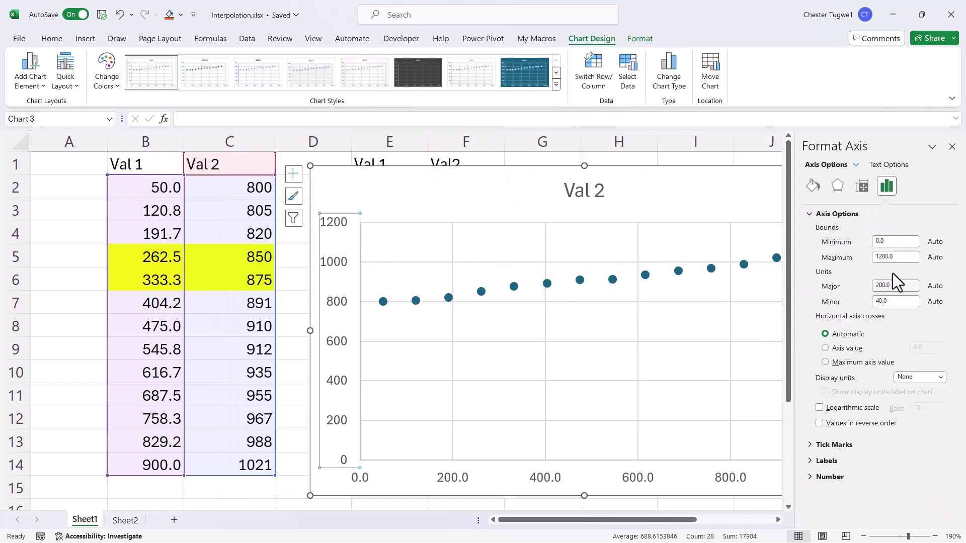
left_click(892, 243)
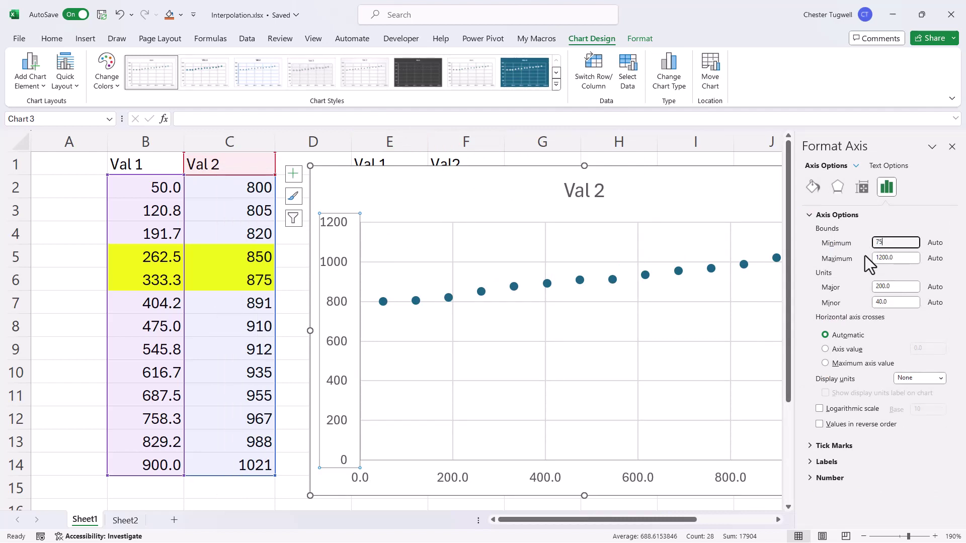
key("Return")
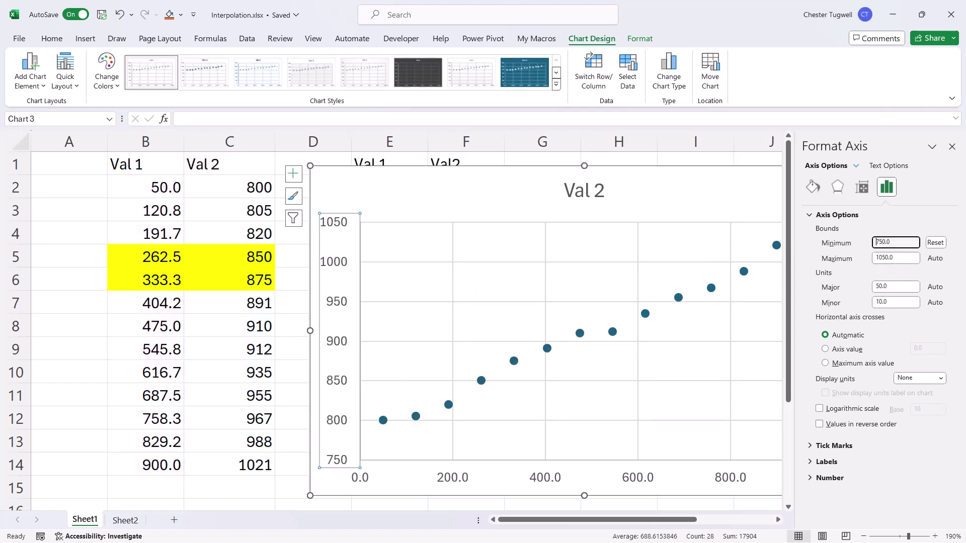
Add a linear trendline to the scatter chart.
left_click(952, 146)
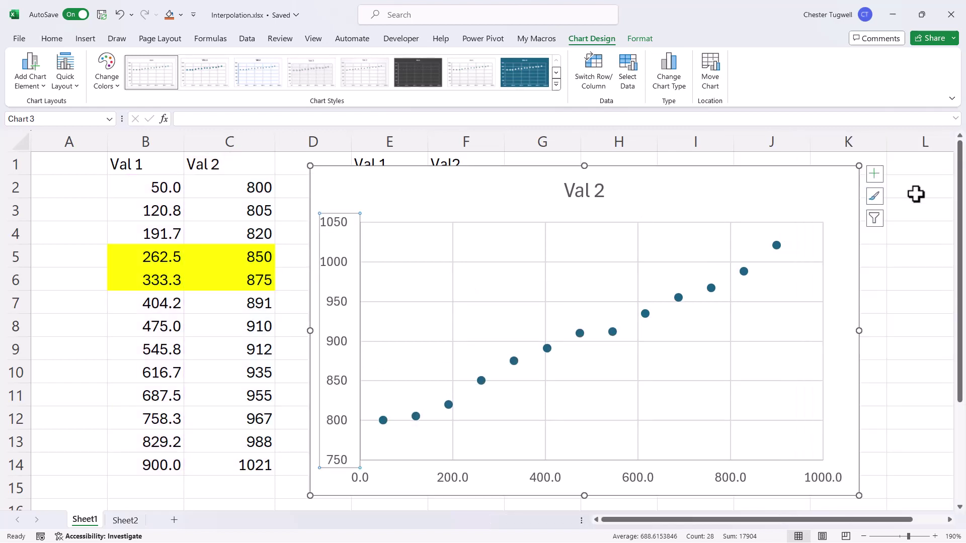
left_click(878, 180)
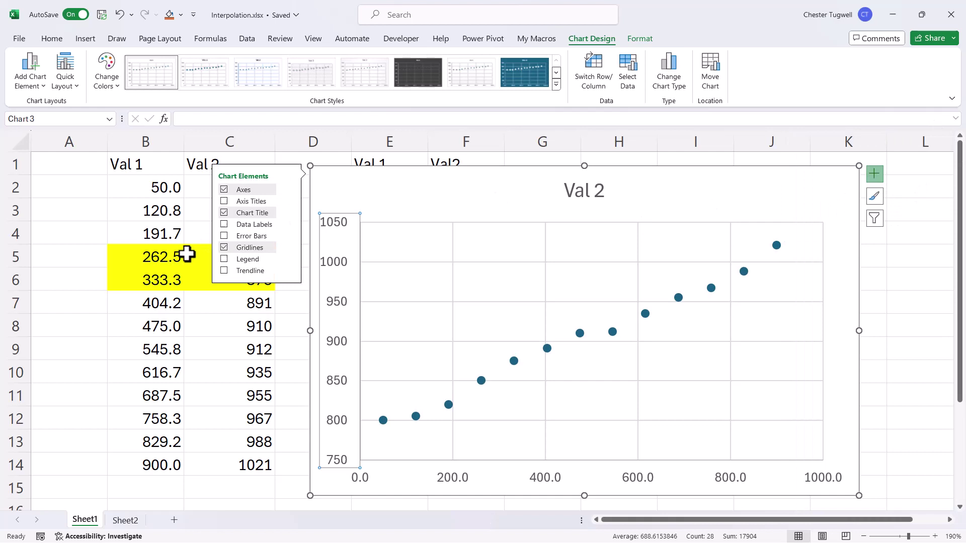
left_click(225, 270)
Reposition the chart next to E1:F2 with its x-axis labels visible.
left_click(742, 172)
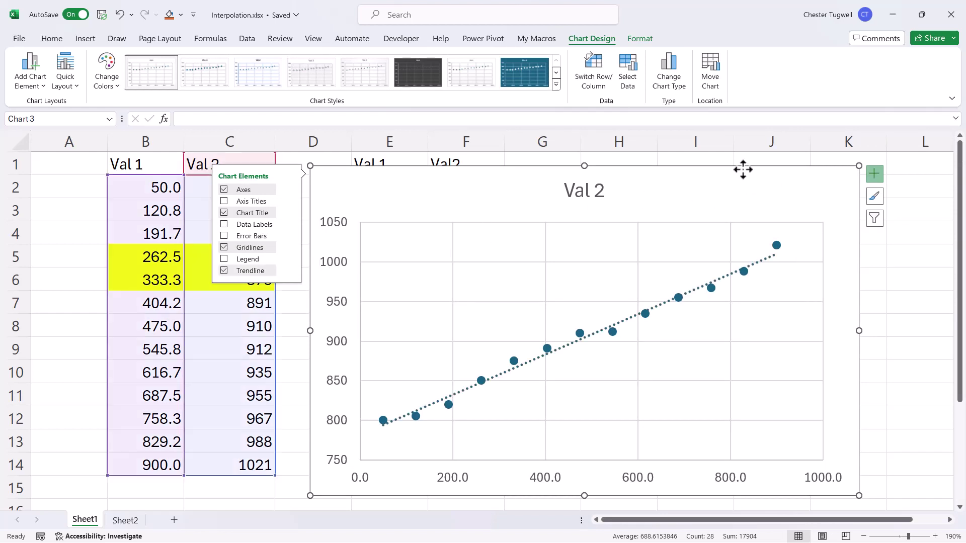
left_click_drag(742, 169, 828, 212)
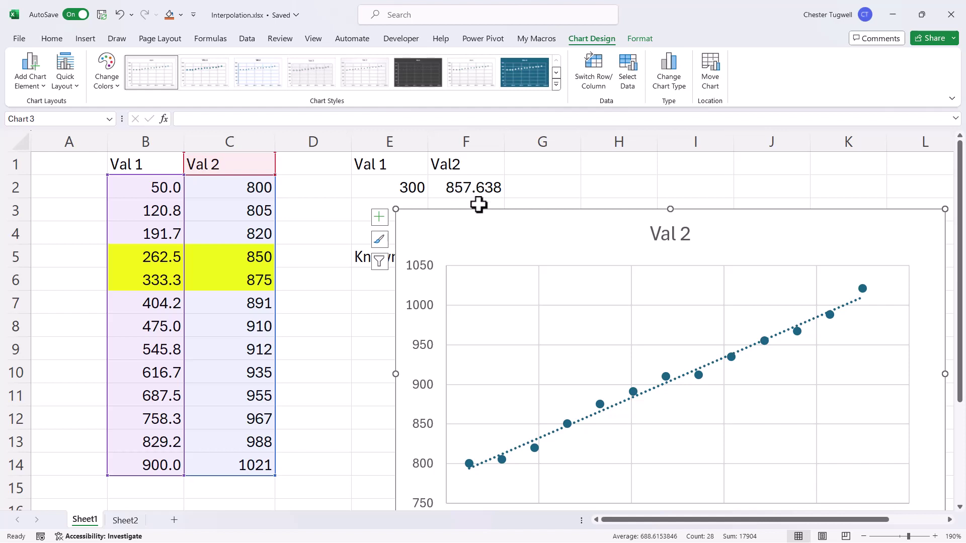
left_click_drag(508, 210, 516, 164)
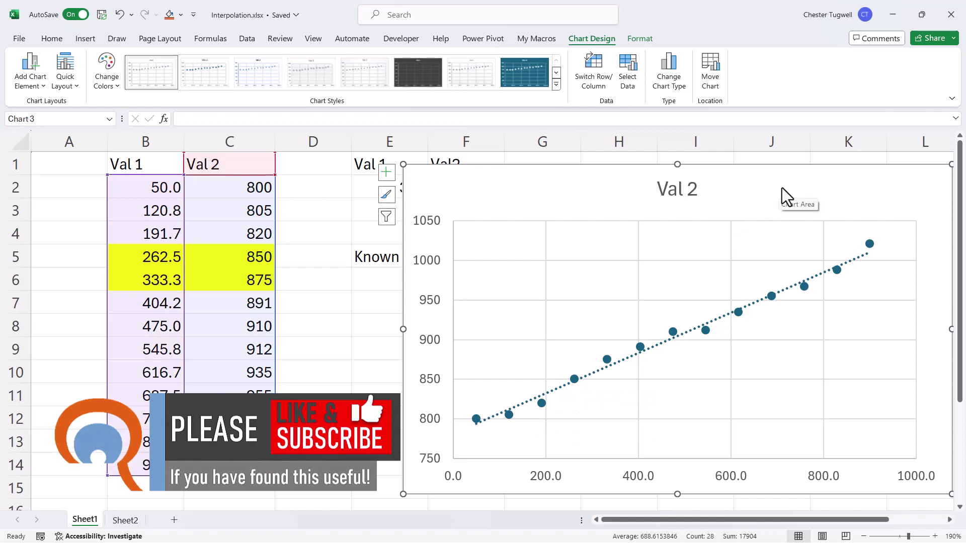
Delete the scatter chart and enter =FORECAST.LINEAR(E2,C5:C6,B5:B6) in F3, returning 863.2353.
key("Delete")
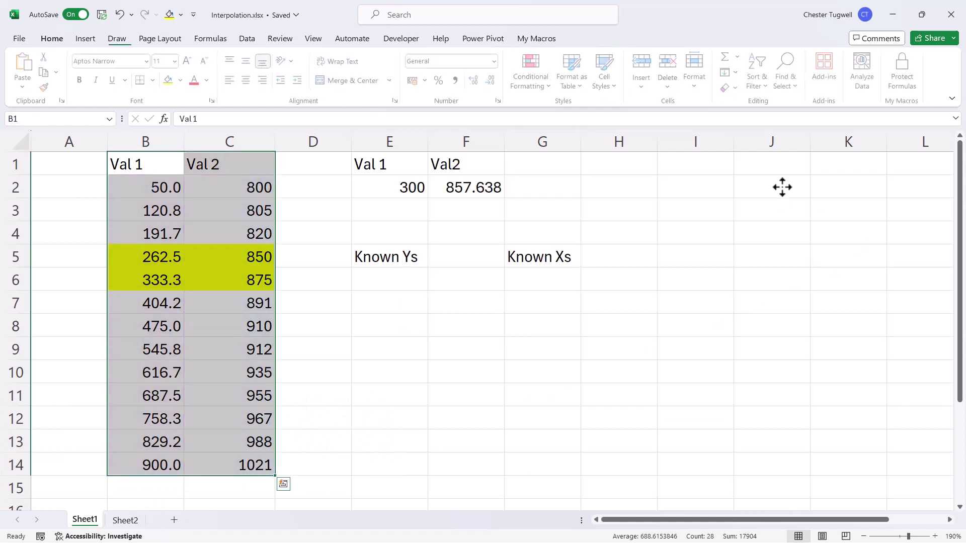
left_click(484, 217)
type("=for")
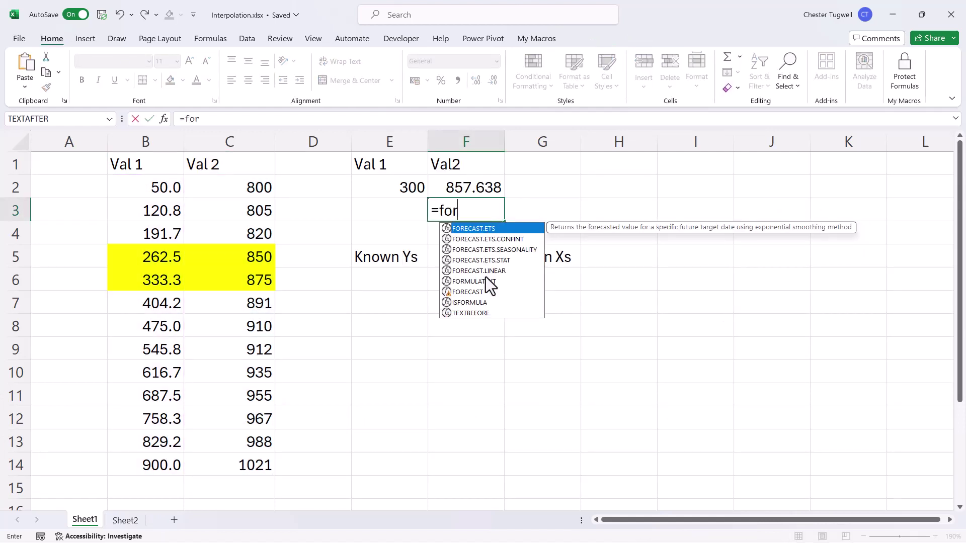
double_click(486, 271)
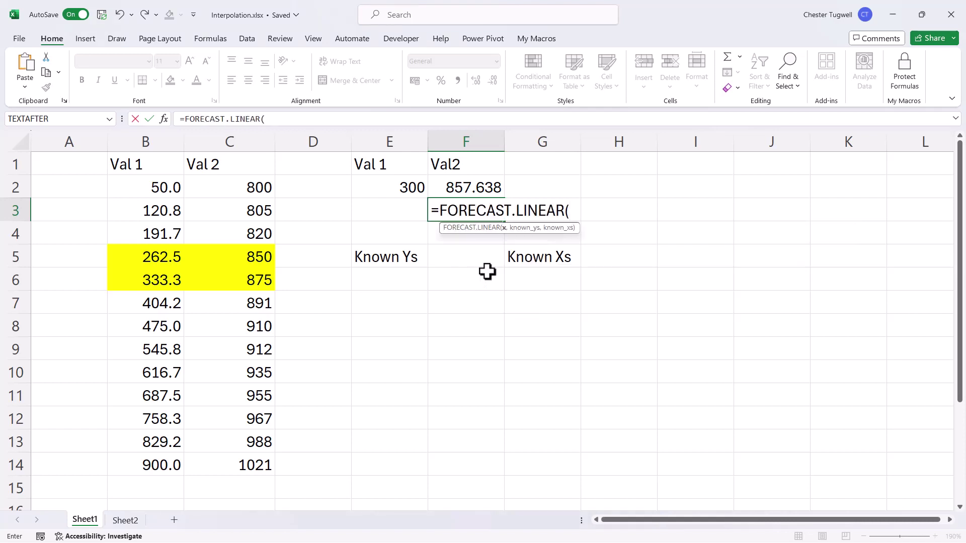
left_click(405, 185)
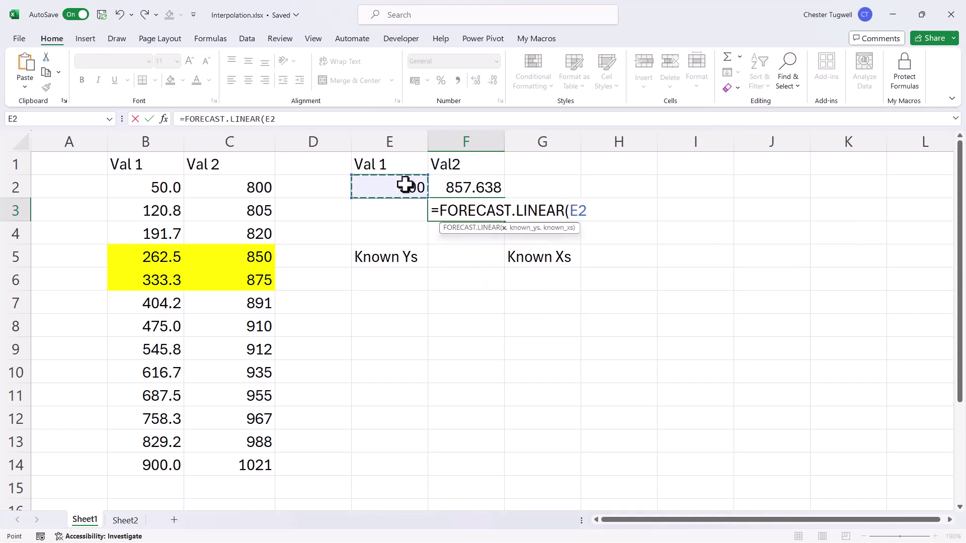
type(",")
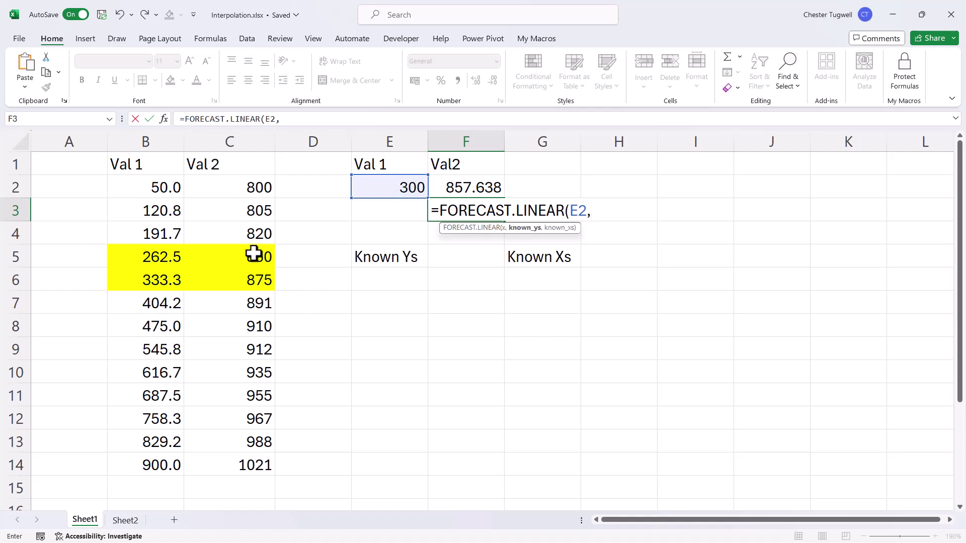
left_click_drag(254, 255, 256, 276)
type(",")
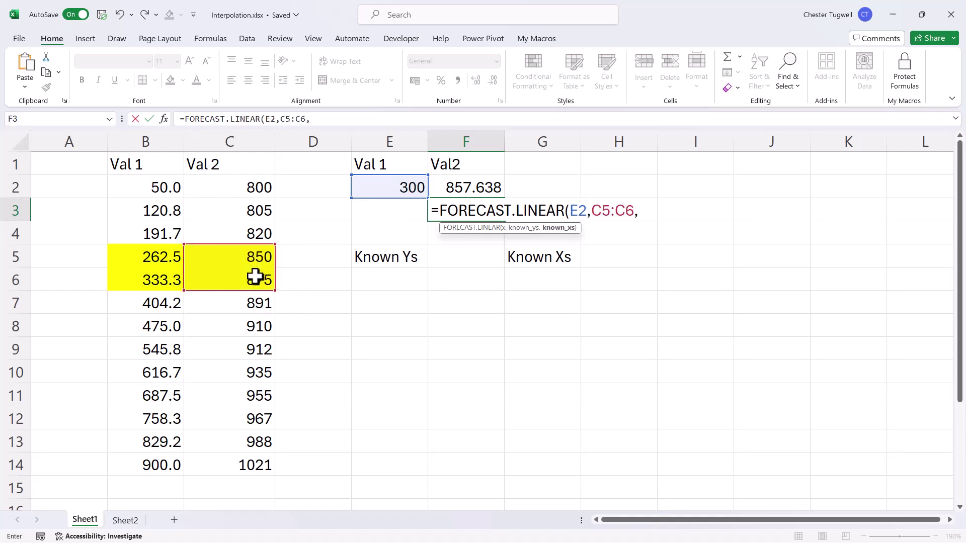
left_click_drag(161, 257, 158, 279)
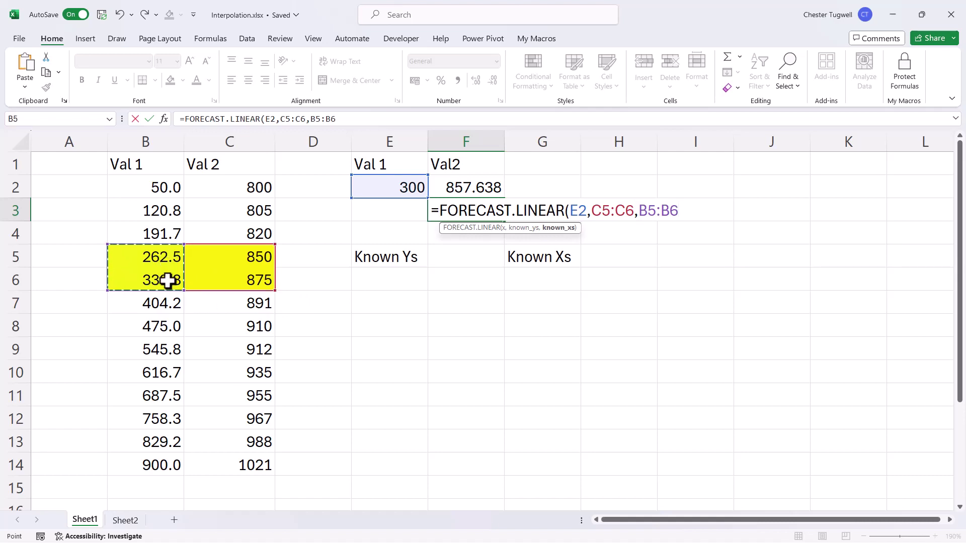
type(")")
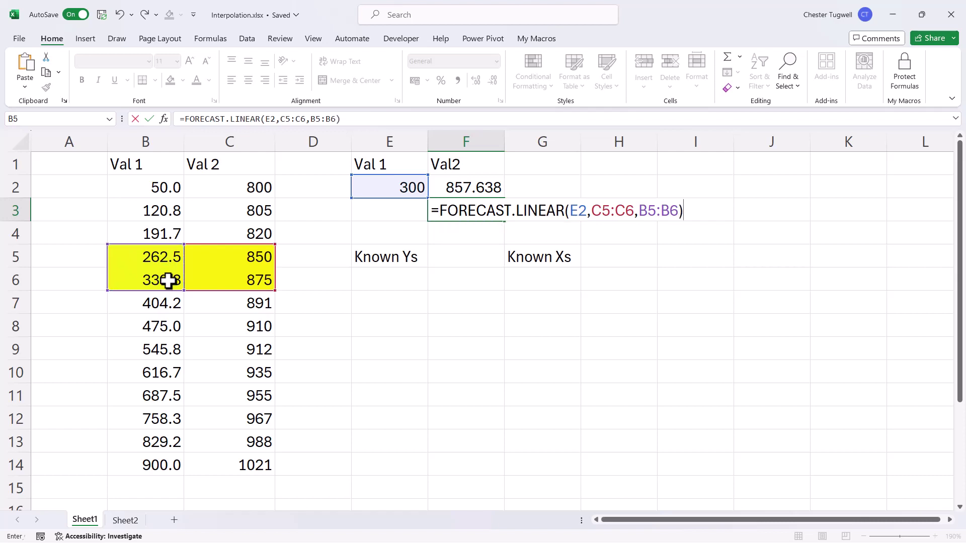
key("Return")
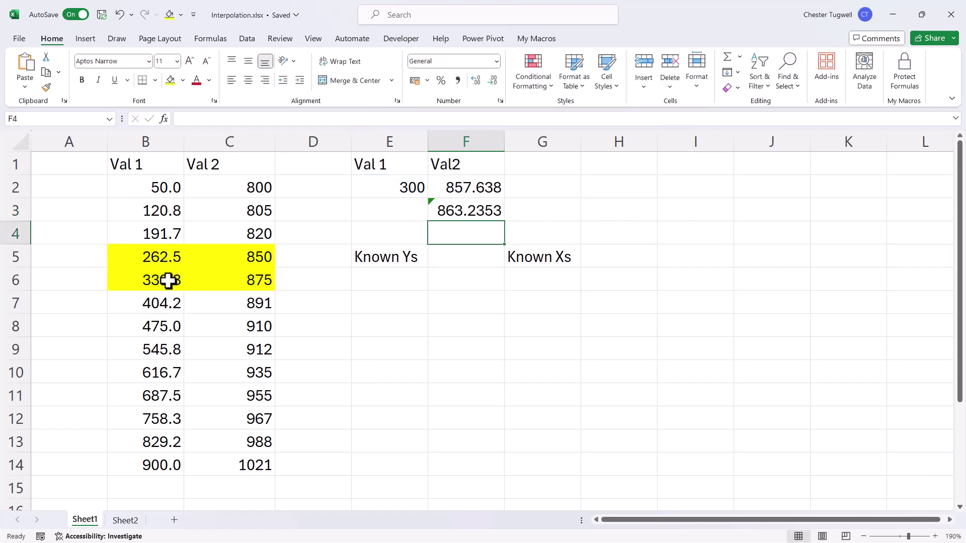
Review F3's formula, then change Val 1 in E2 to 400.
left_click(455, 211)
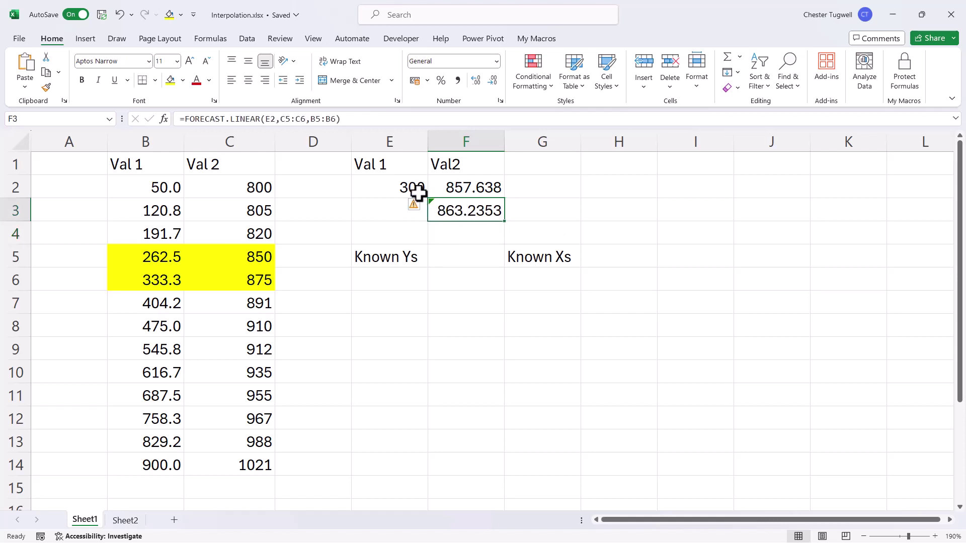
double_click(456, 211)
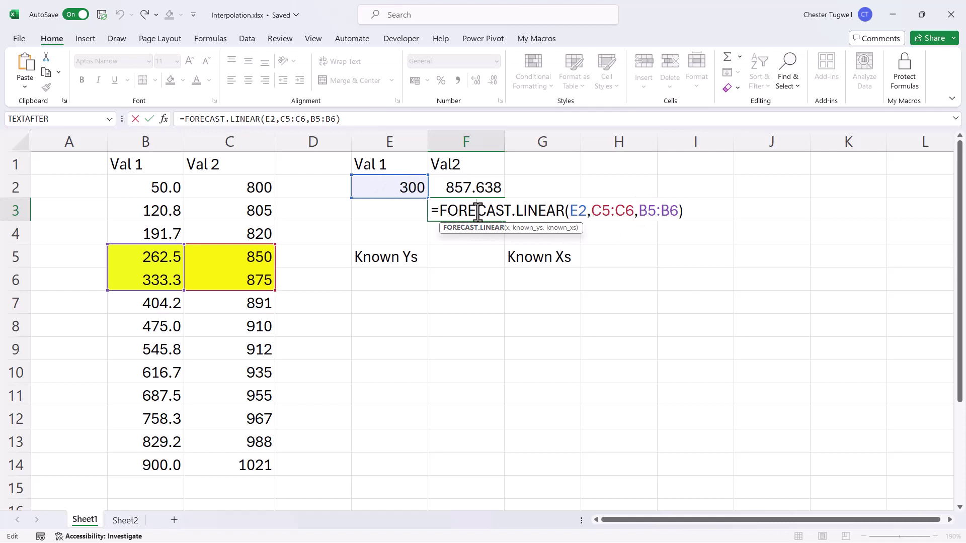
key("Return")
left_click(407, 187)
type("40")
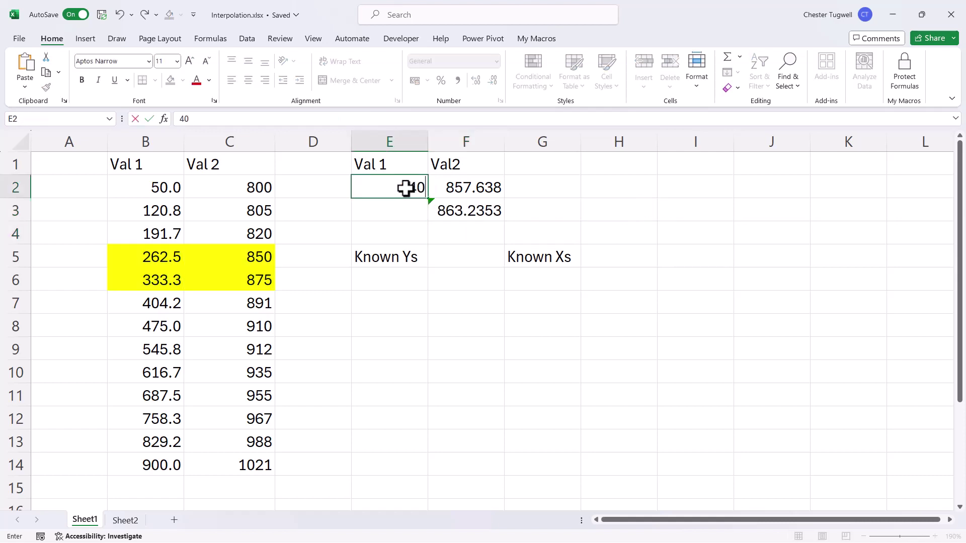
type("0")
key("Return")
Shift F3's ranges down one row to C6:C7 and B6:B7, returning 890.0588.
left_click(468, 210)
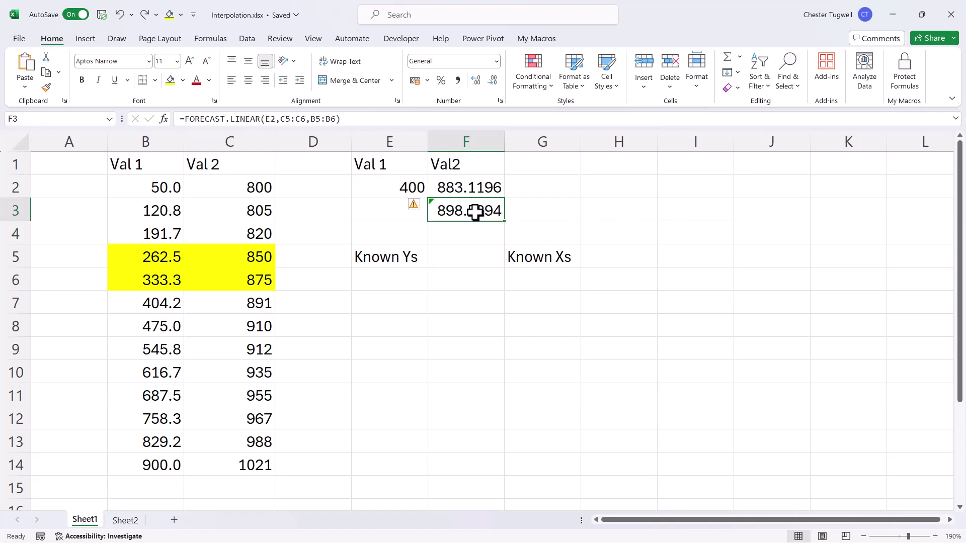
double_click(474, 211)
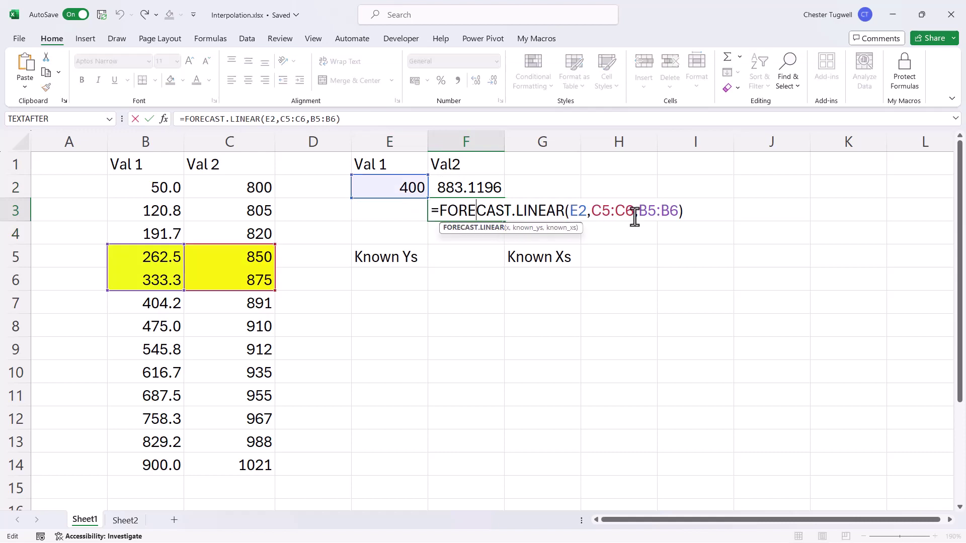
left_click(526, 228)
left_click(559, 227)
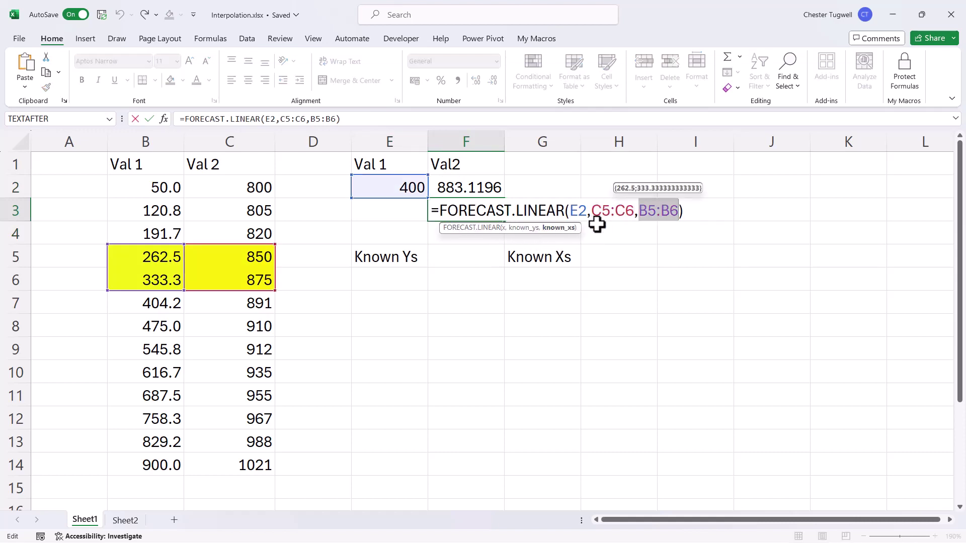
left_click_drag(253, 290, 254, 310)
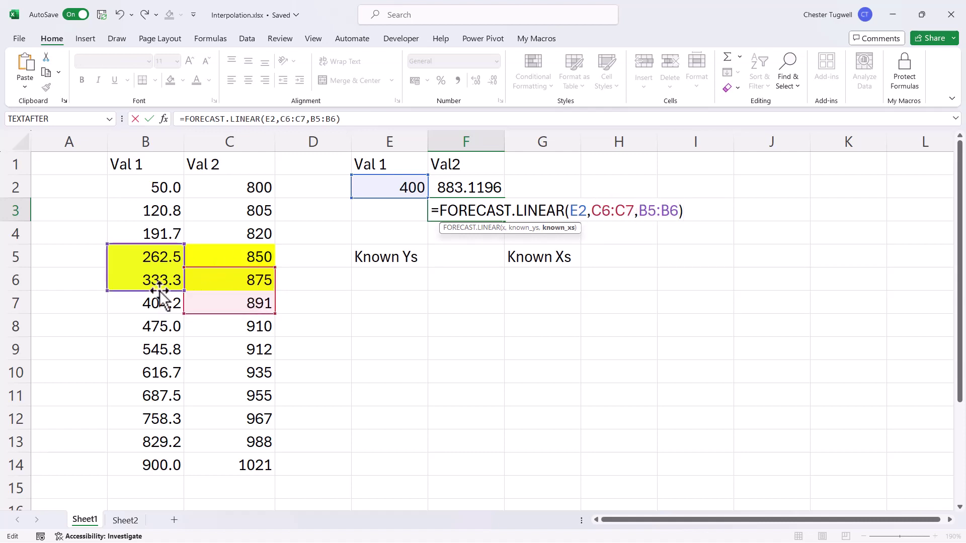
left_click_drag(160, 292, 163, 298)
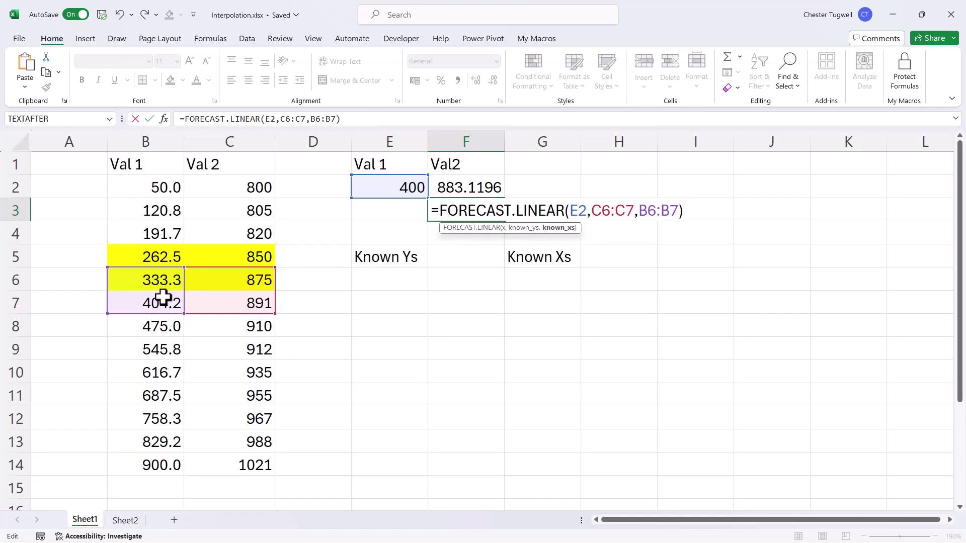
key("Return")
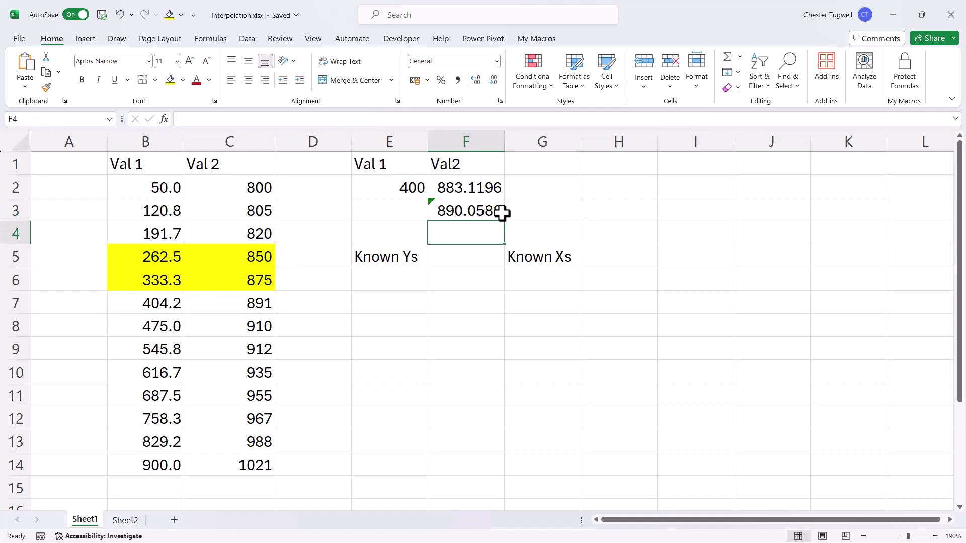
Set Val 1 in E2 back to 300.
left_click(410, 187)
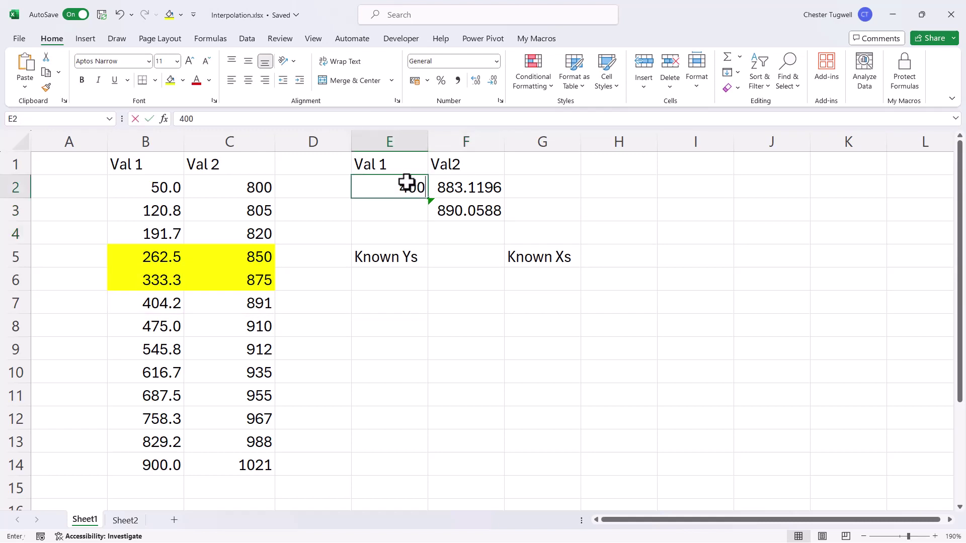
type("300")
key("Return")
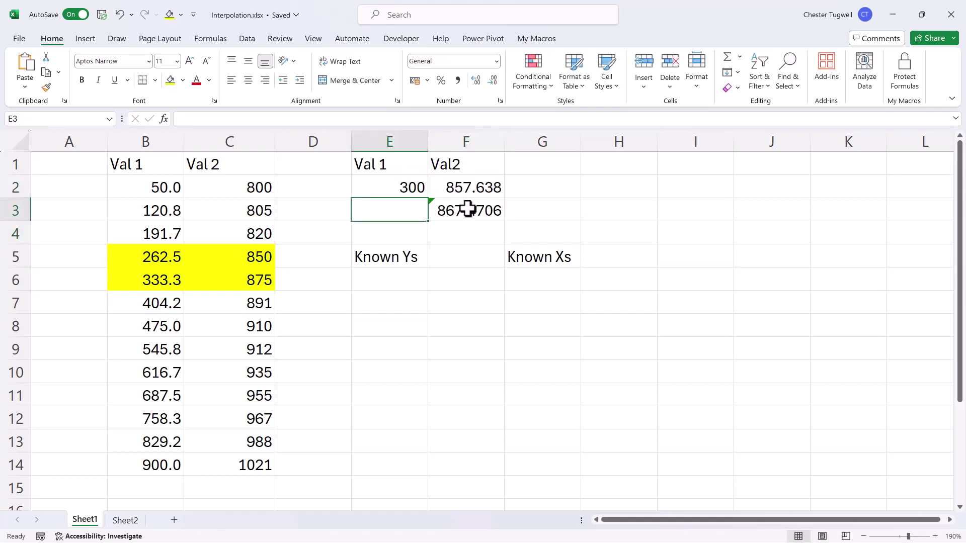
Clear F3's forecast formula and start a new formula in E8.
left_click(468, 209)
key("Delete")
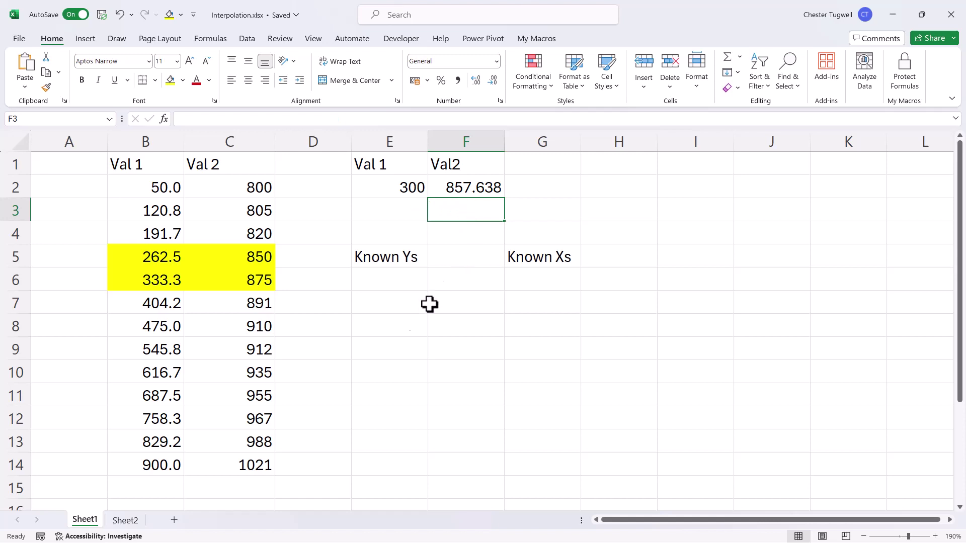
left_click(404, 328)
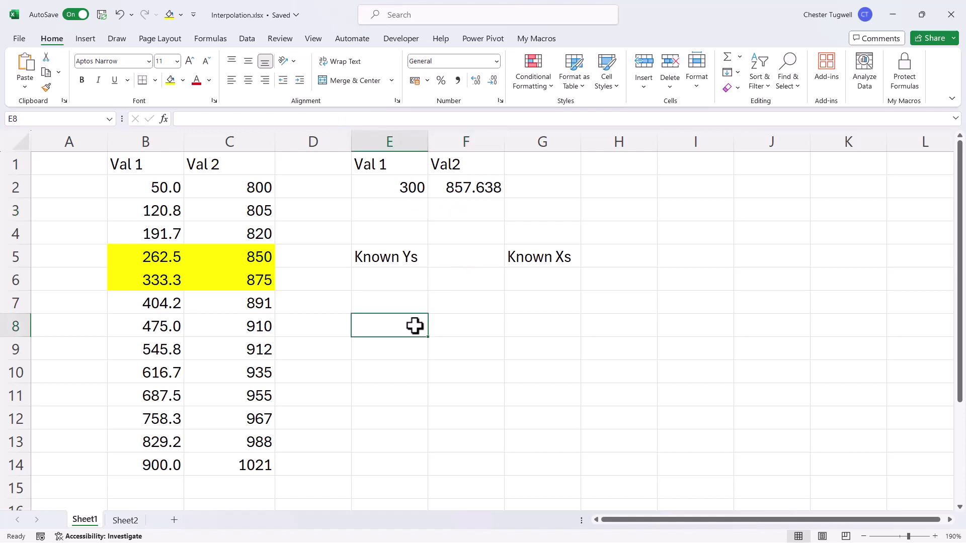
type("=")
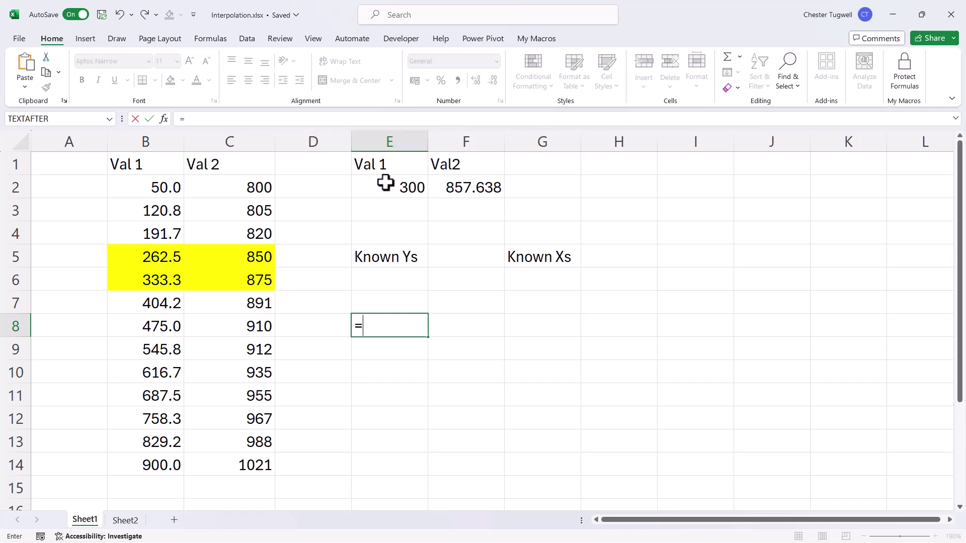
Enter =OFFSET(C2:C14,4,0,2) in E8, spilling 875 and 891 into E8:E9.
key("Escape")
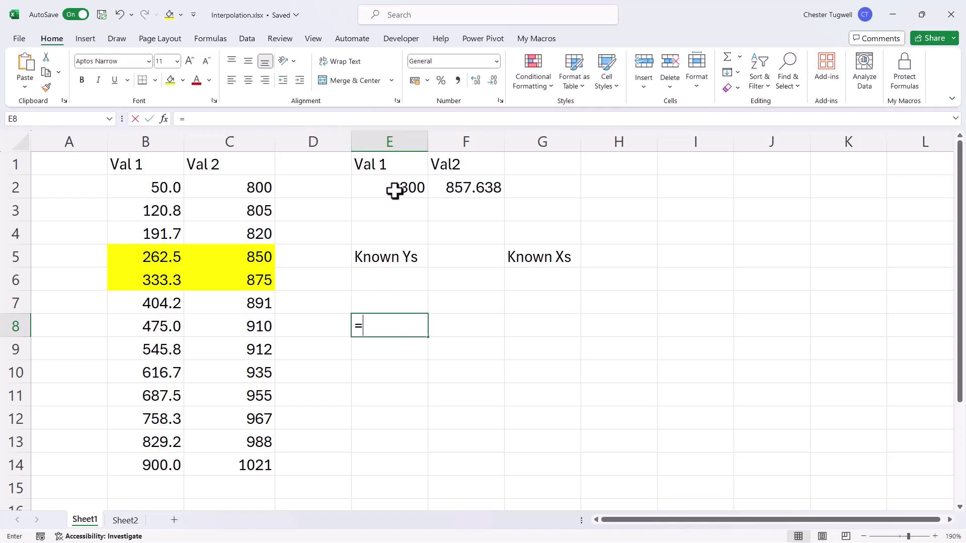
type("o")
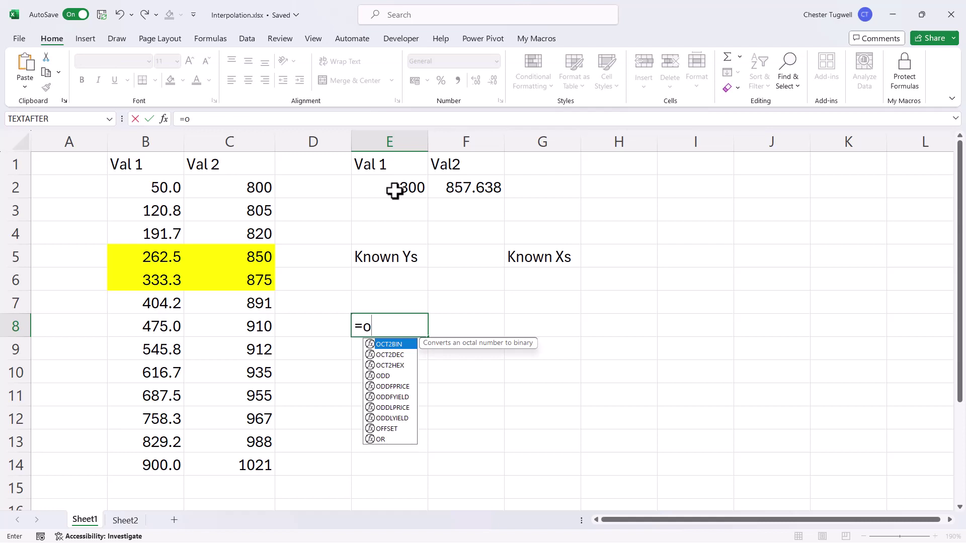
type("f")
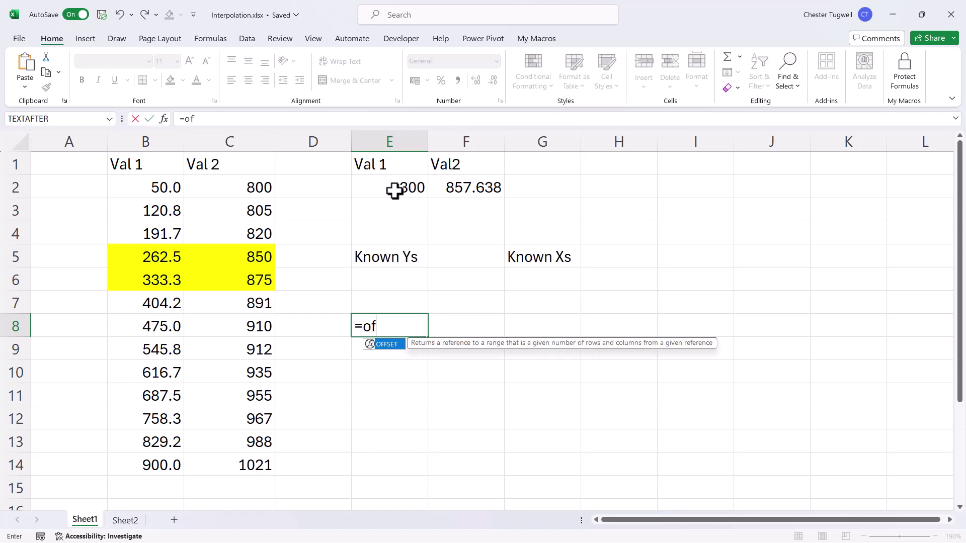
double_click(383, 344)
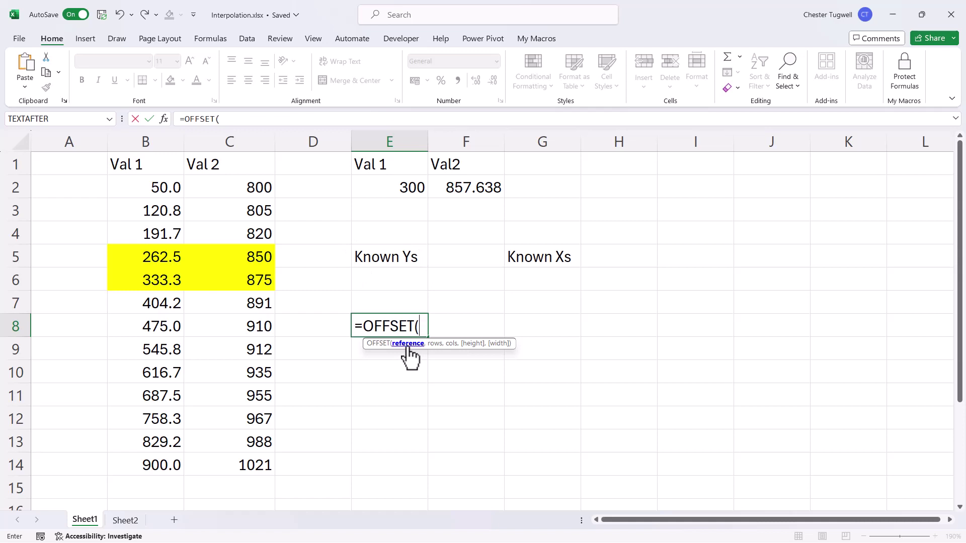
left_click_drag(248, 185, 233, 459)
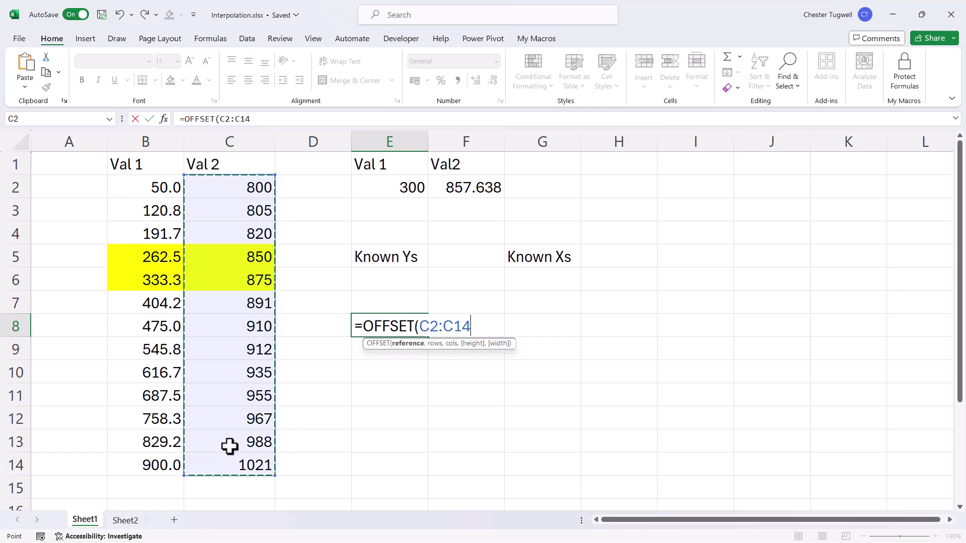
type(",4")
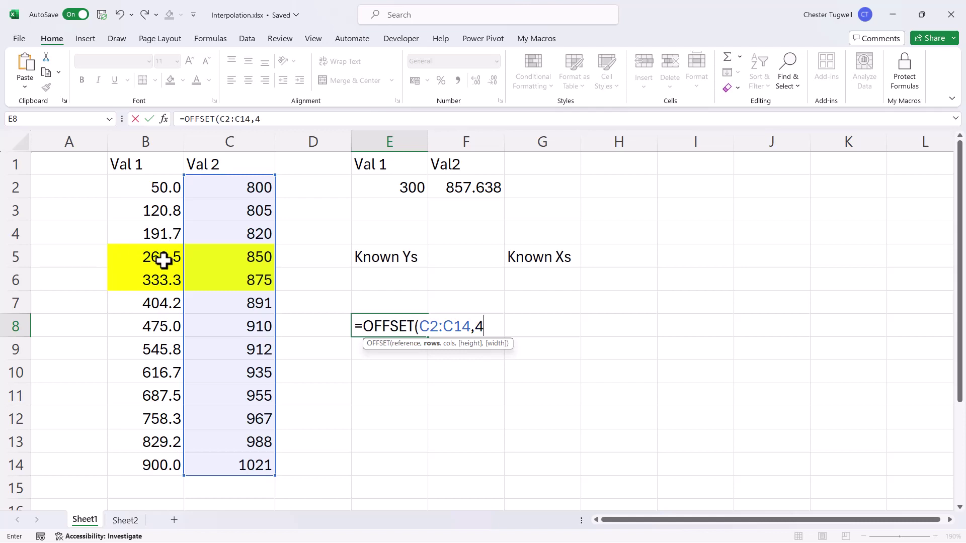
type(",")
type("0,2")
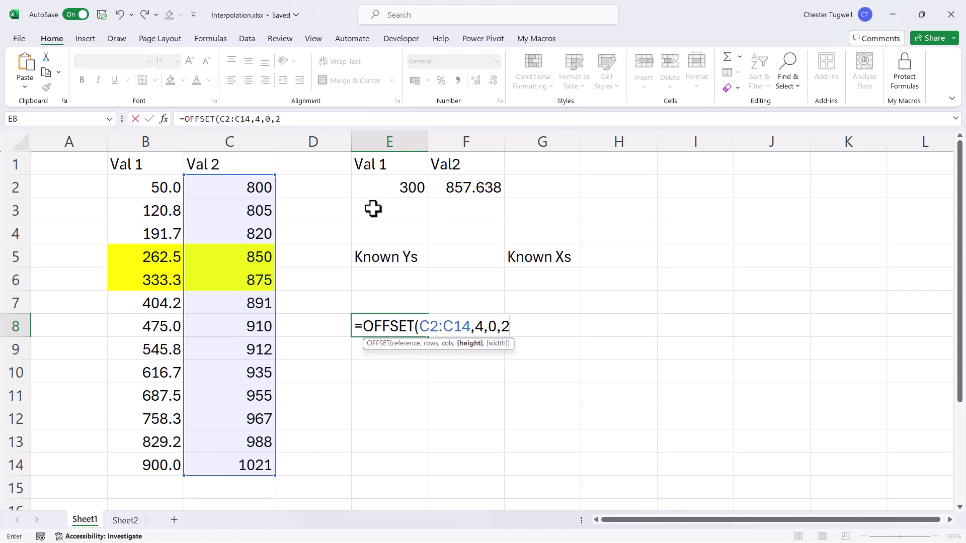
key("Return")
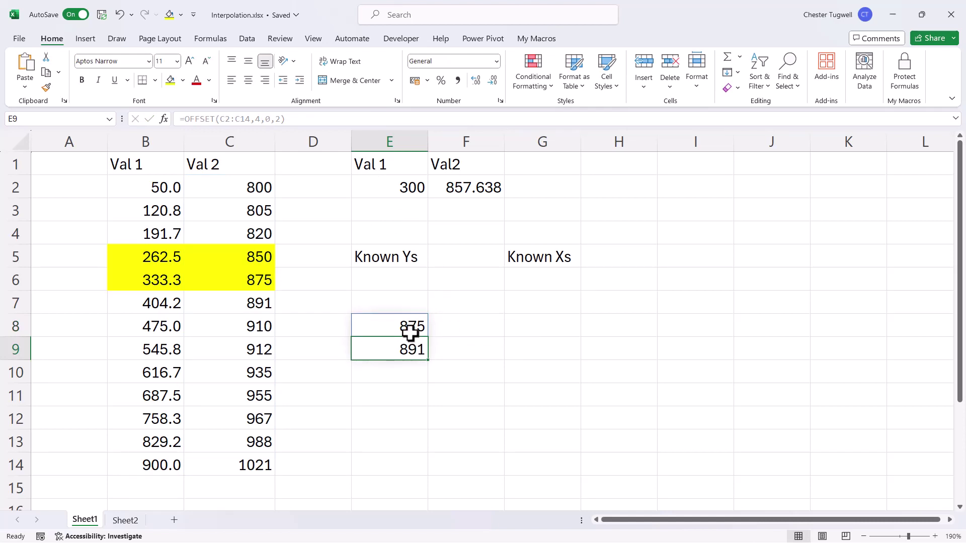
Compare with the highlighted pair C5:C6 and change E8's row offset from 4 to 3.
left_click_drag(259, 280, 258, 301)
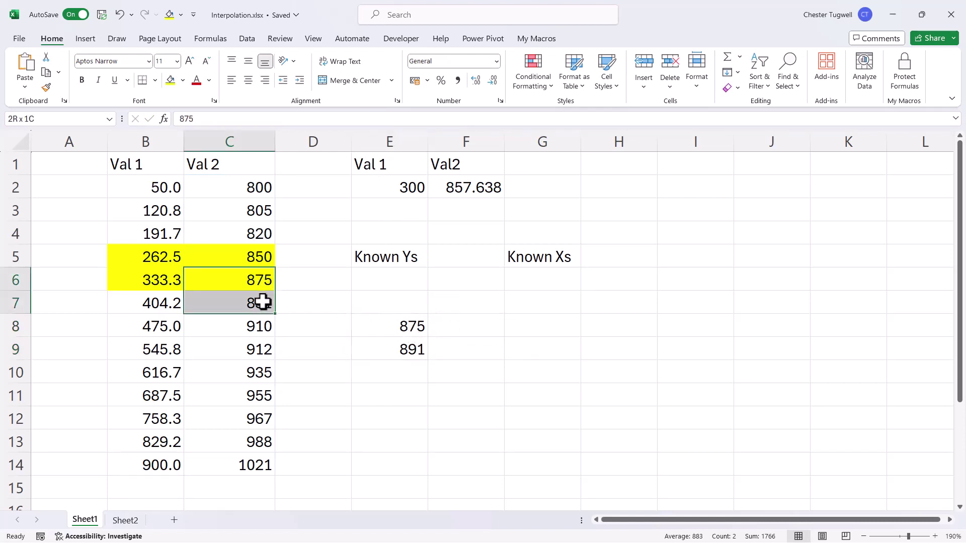
left_click_drag(259, 256, 254, 272)
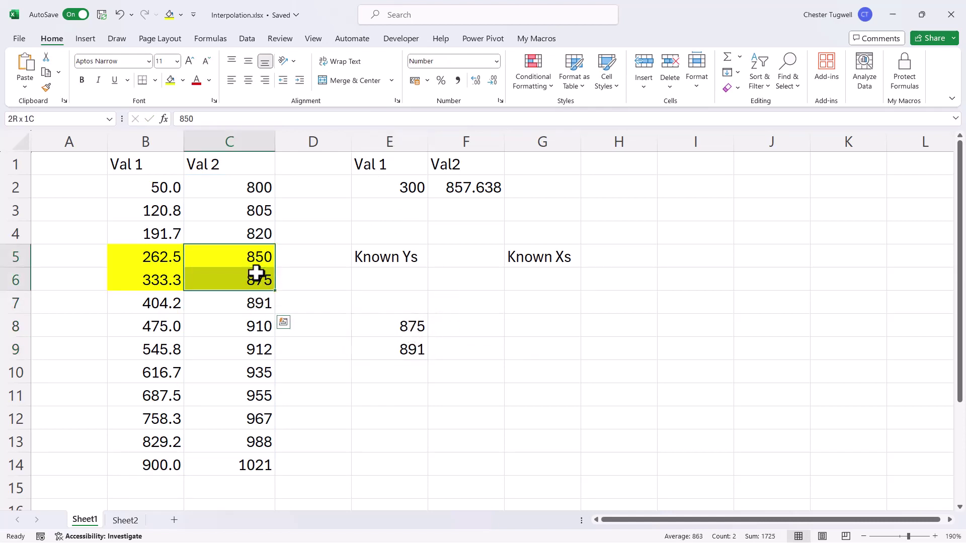
double_click(408, 320)
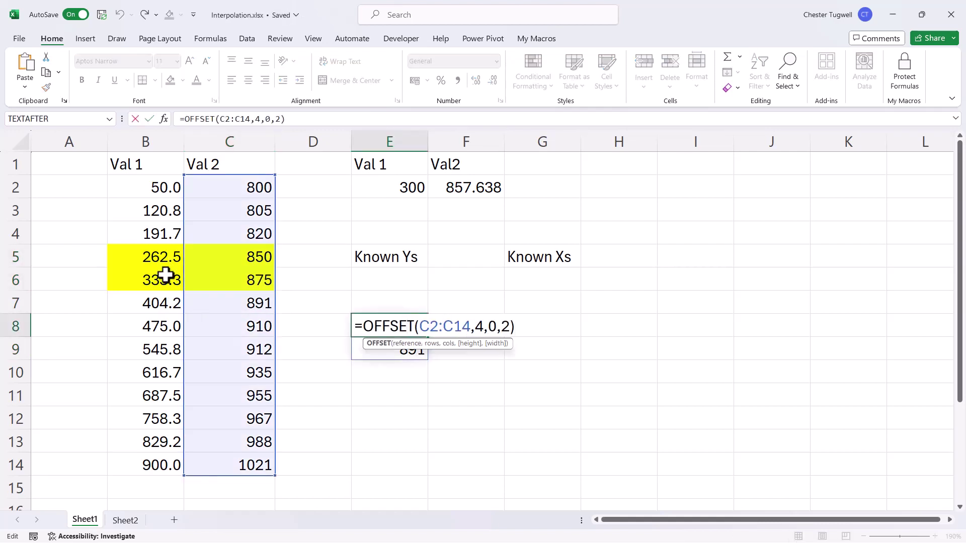
left_click(520, 328)
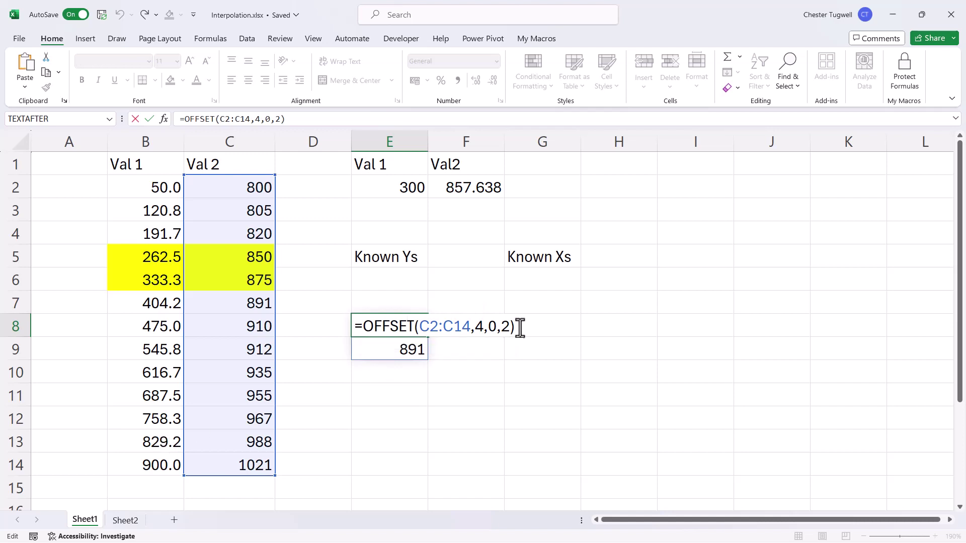
double_click(476, 324)
type("3")
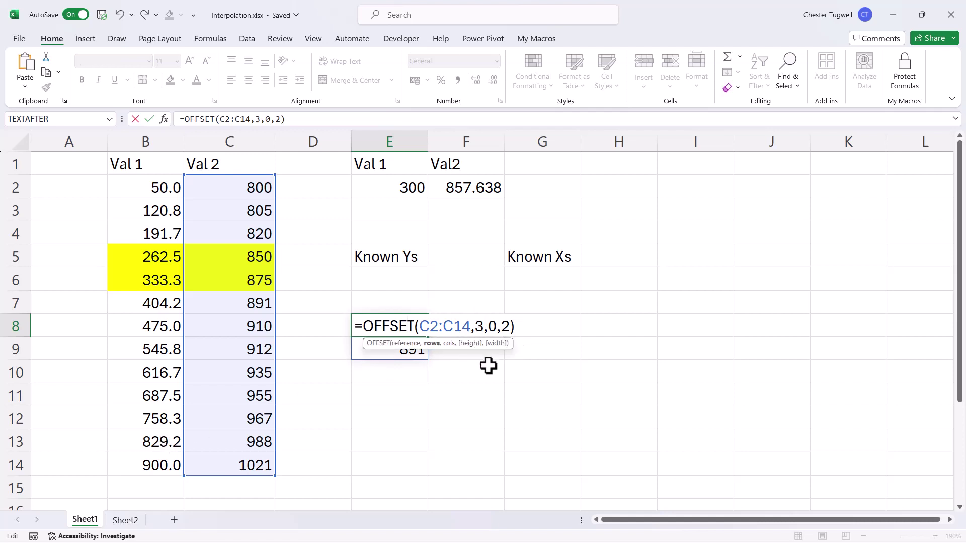
key("Return")
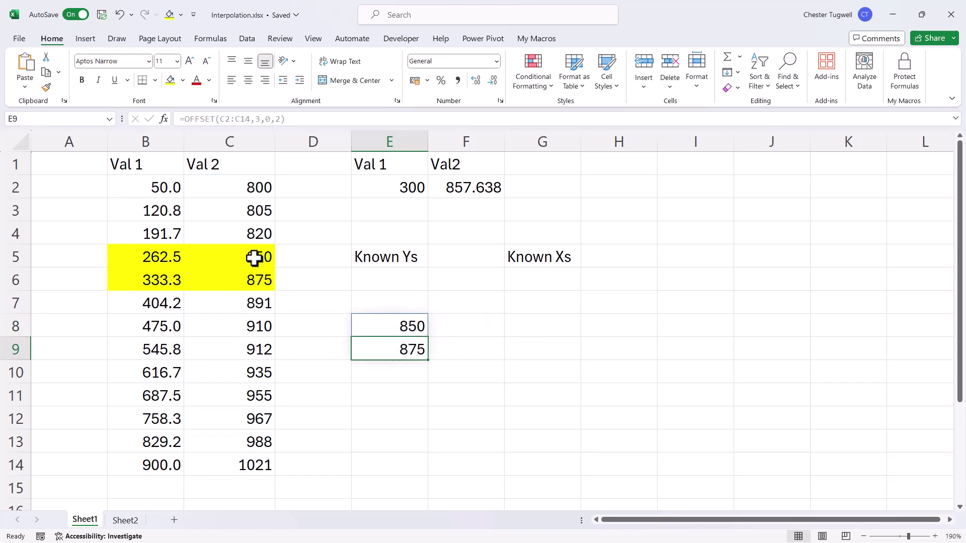
Reopen E8's formula to review the row offset of 3, leaving it unchanged.
double_click(411, 330)
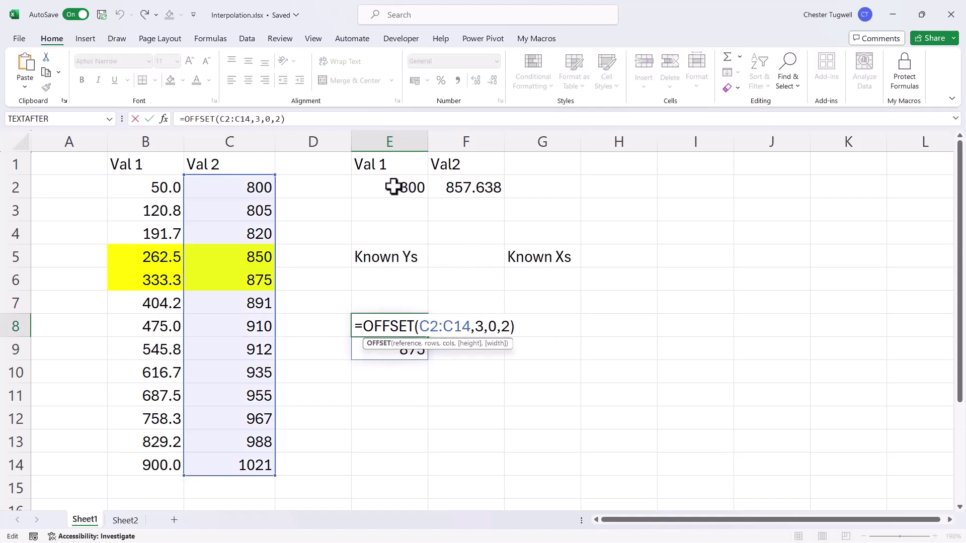
left_click(479, 325)
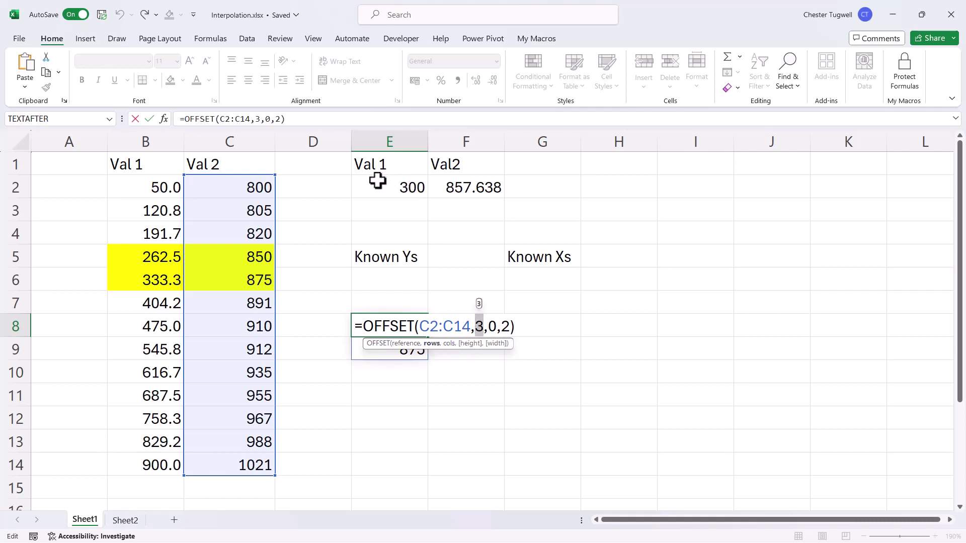
key("Return")
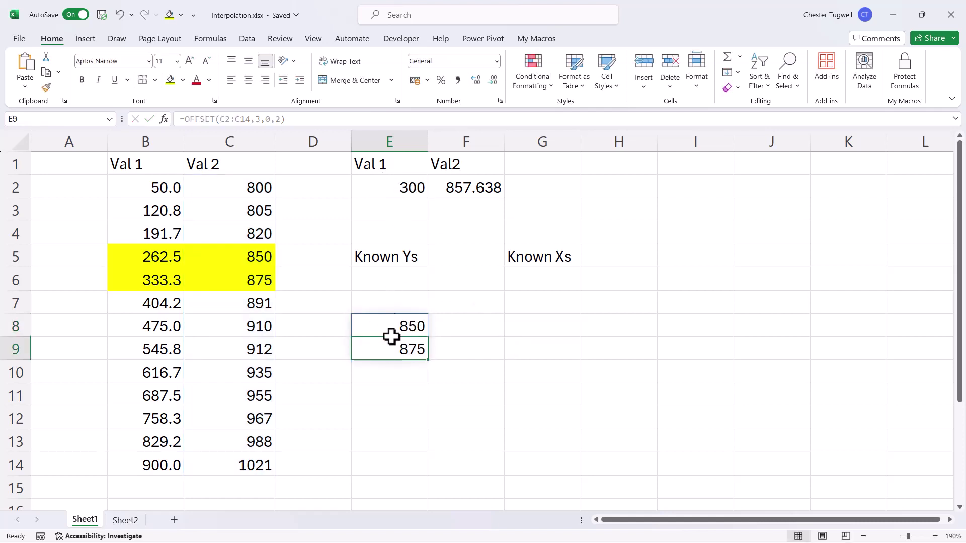
Enter =MATCH(E2,B2:B14,1) in E11, returning position 4 for Val 1 of 300.
left_click(407, 402)
type("=match")
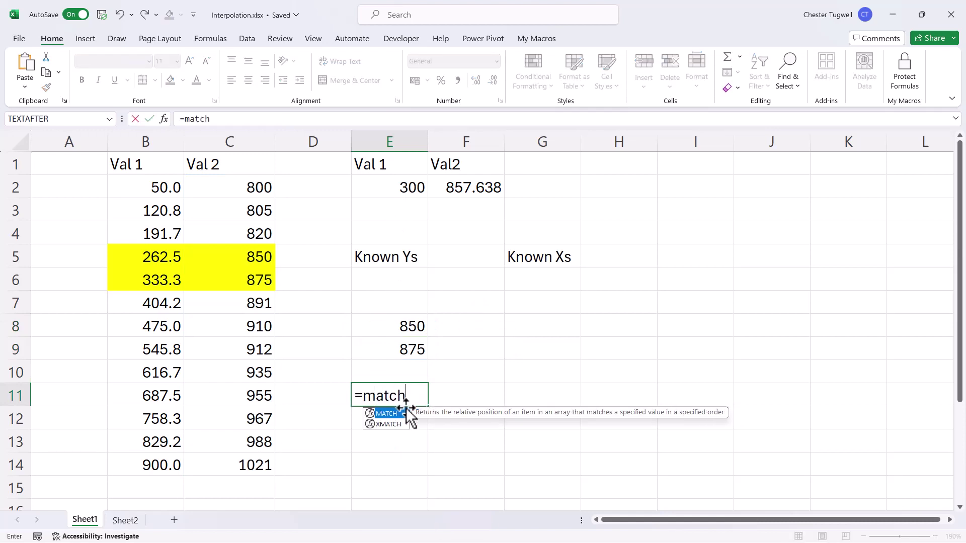
type("(")
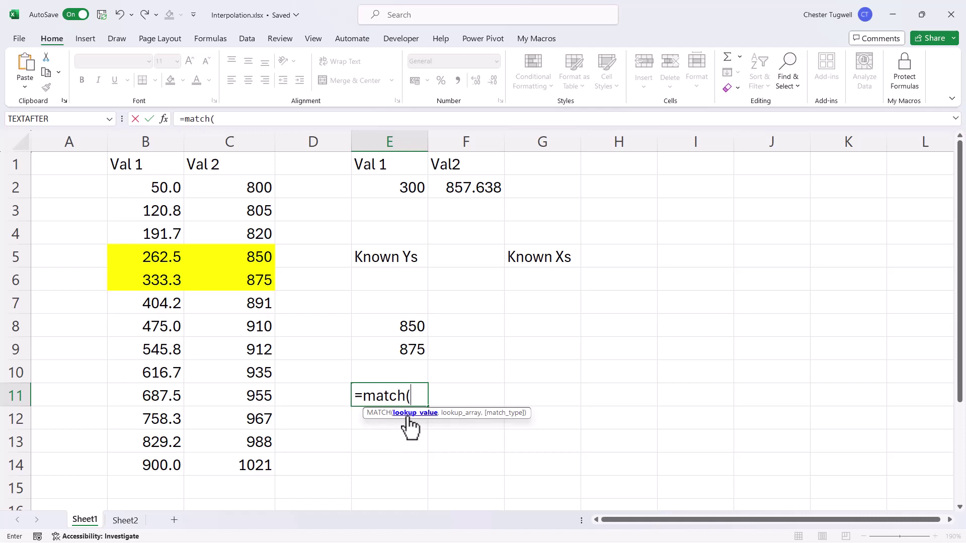
left_click(399, 190)
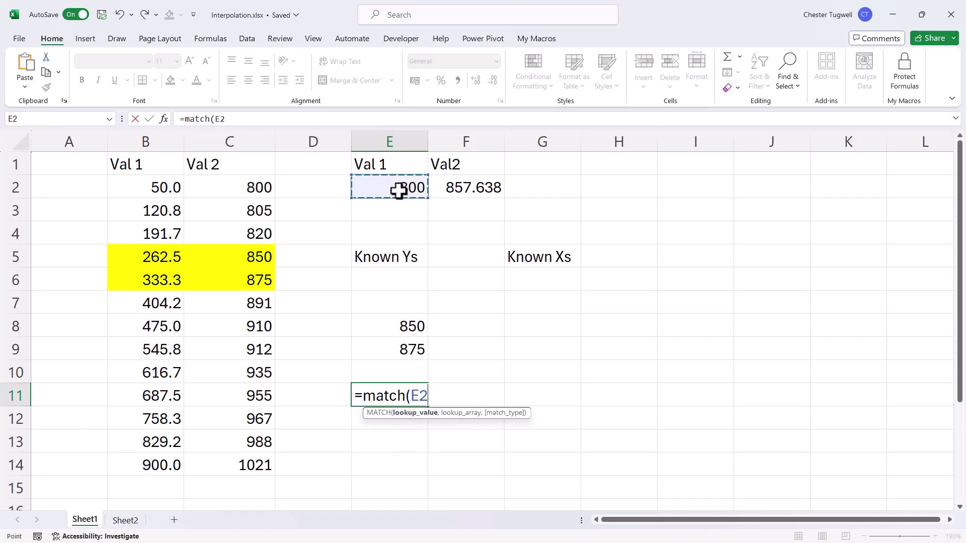
type(",")
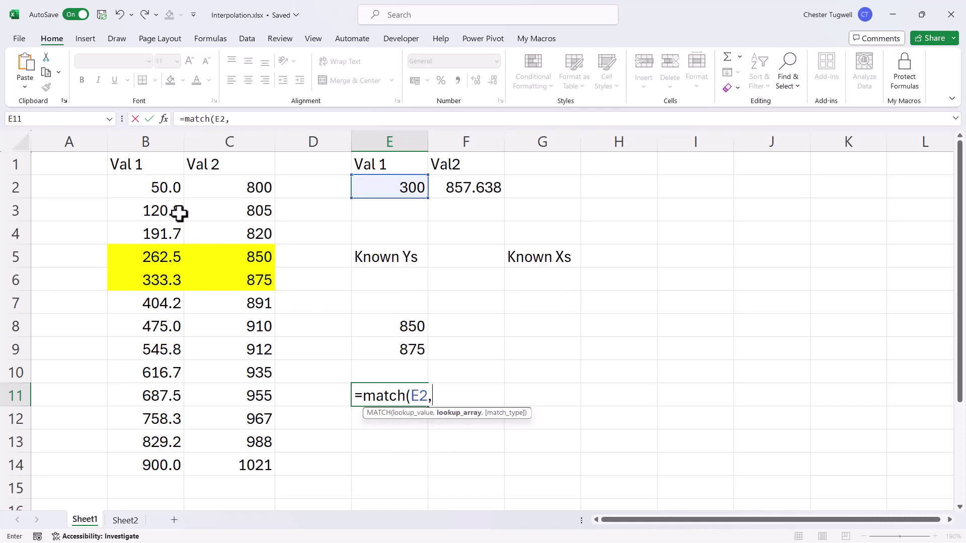
left_click_drag(172, 188, 142, 468)
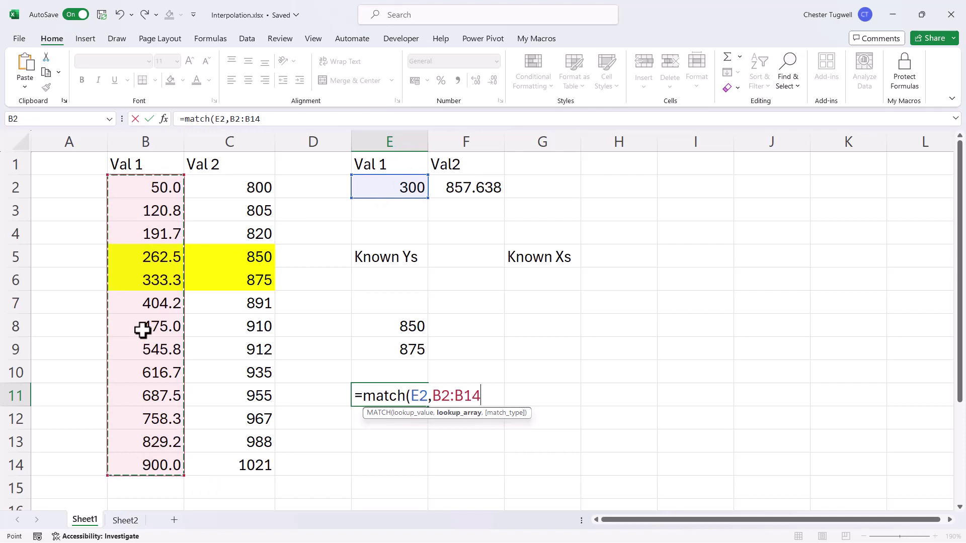
type(",")
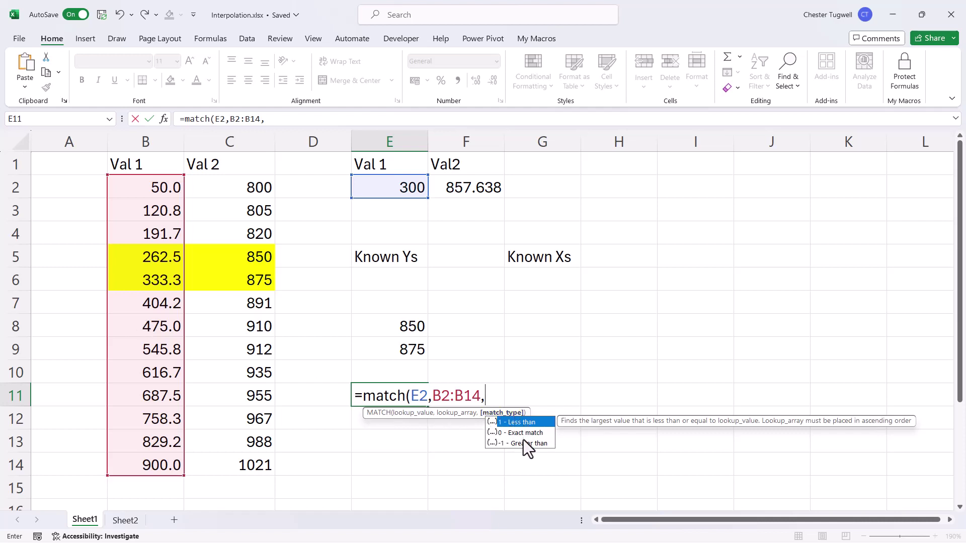
type("1)")
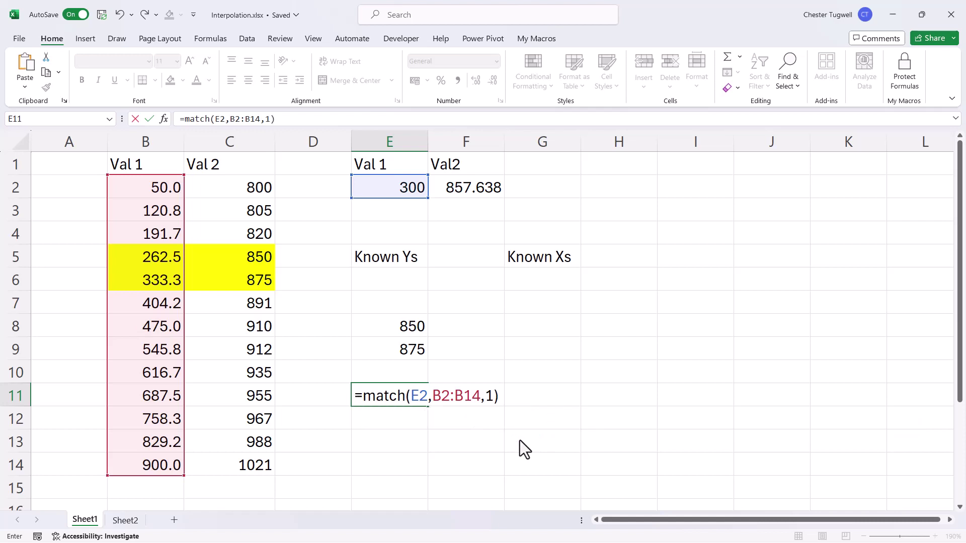
key("Return")
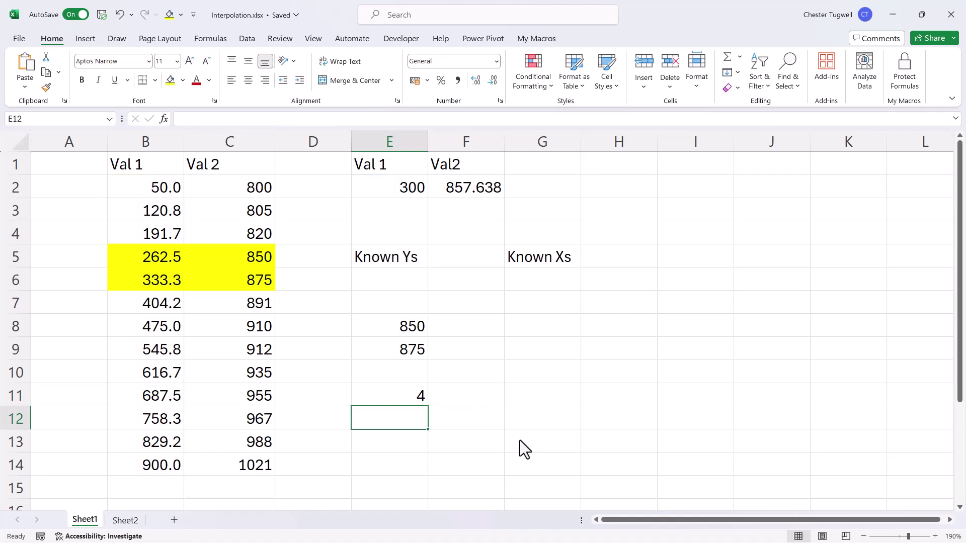
Append -1 to E11's MATCH formula so it returns 3.
double_click(413, 396)
left_click(519, 396)
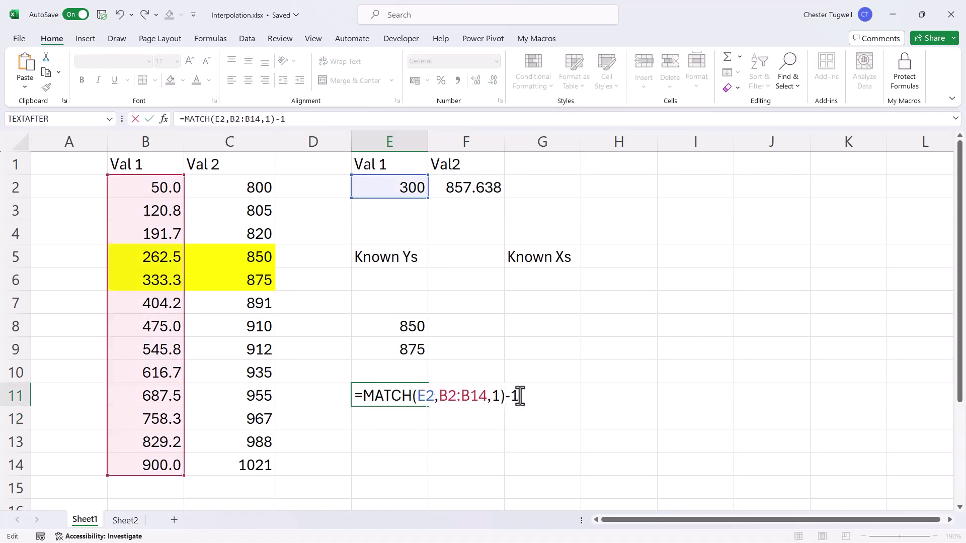
type("-1")
key("Return")
Copy MATCH(E2,B2:B14,1)-1 from E11 and paste it over the 3 in E8's OFFSET row offset.
double_click(417, 397)
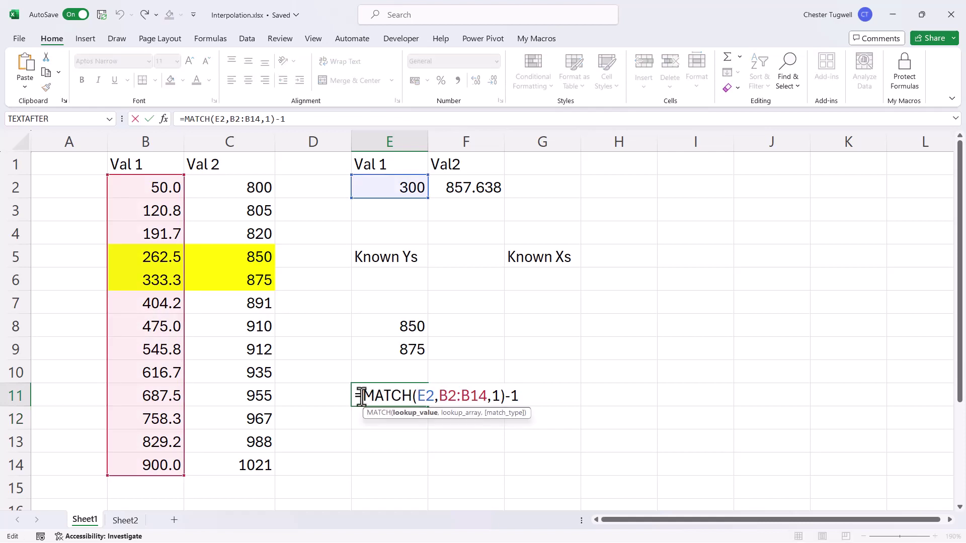
left_click_drag(361, 396, 566, 397)
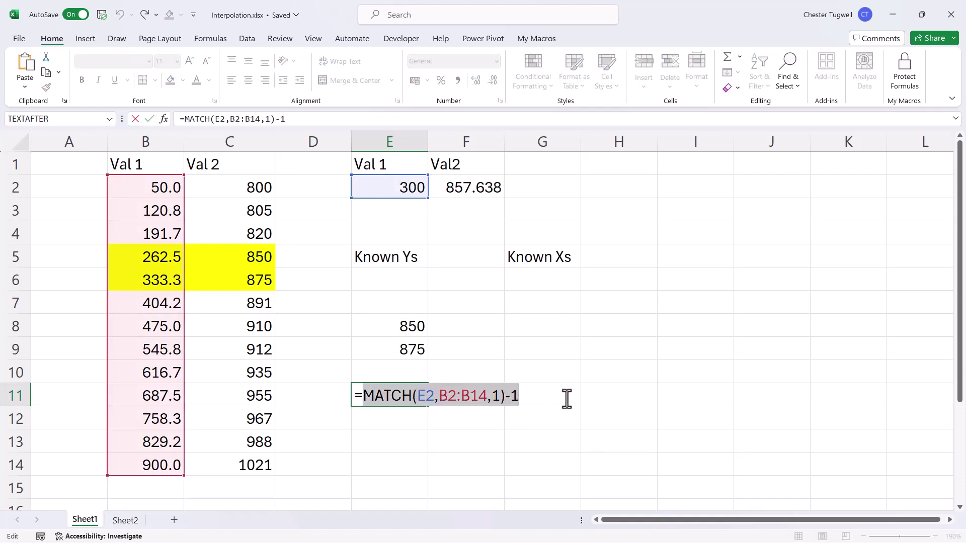
key("ctrl+c")
key("Return")
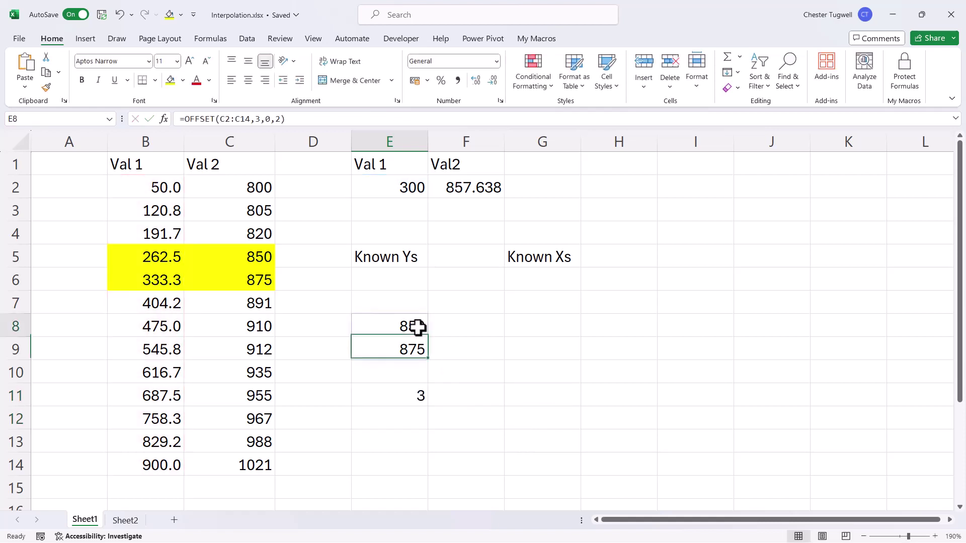
double_click(420, 327)
double_click(479, 327)
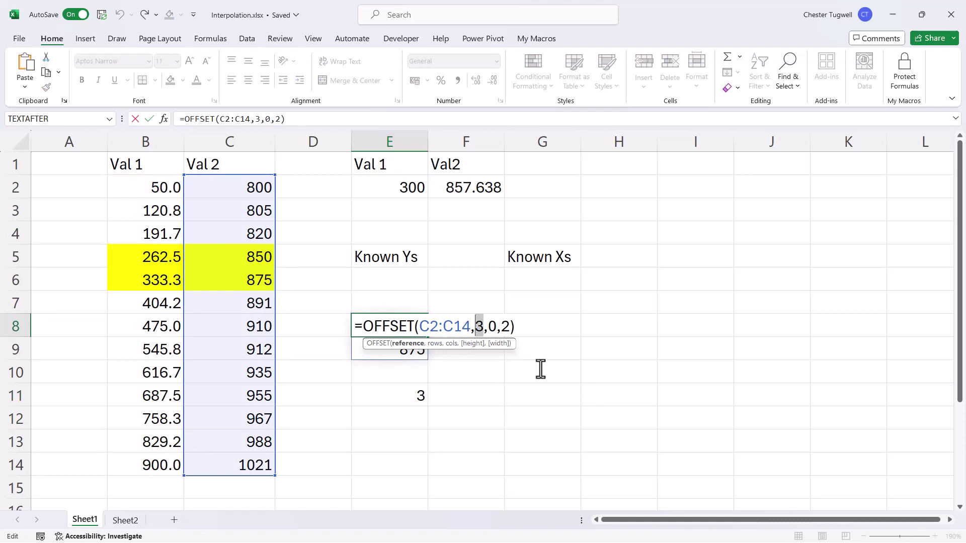
key("ctrl+v")
key("Return")
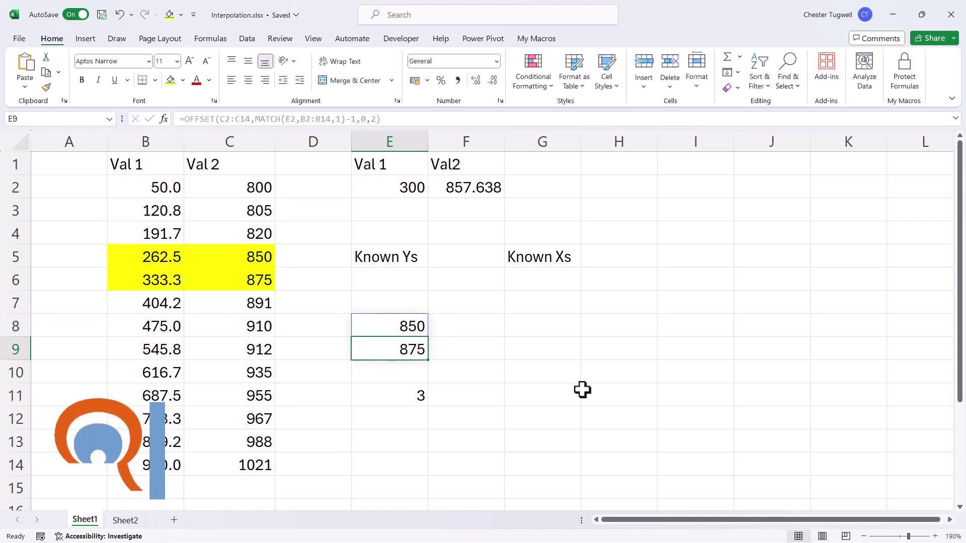
left_click(413, 189)
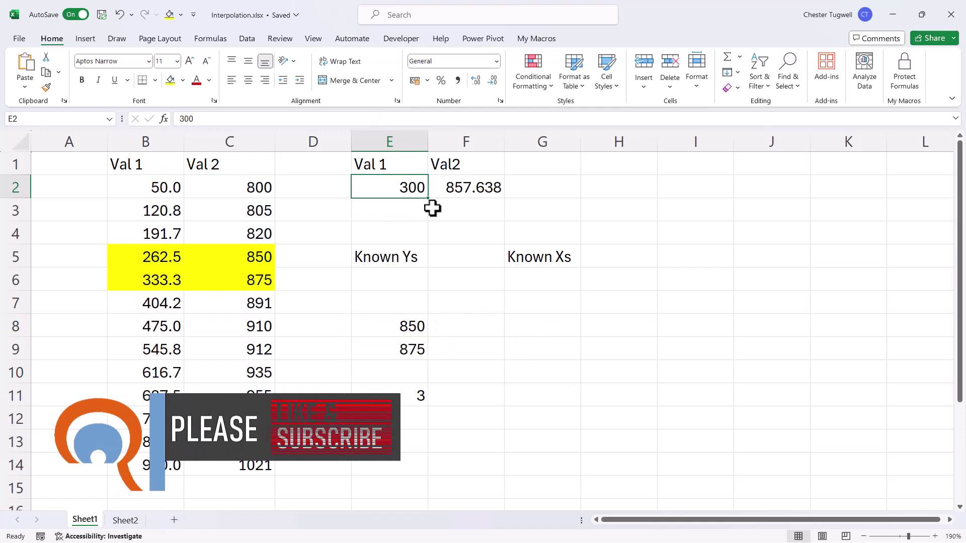
type("400")
key("Return")
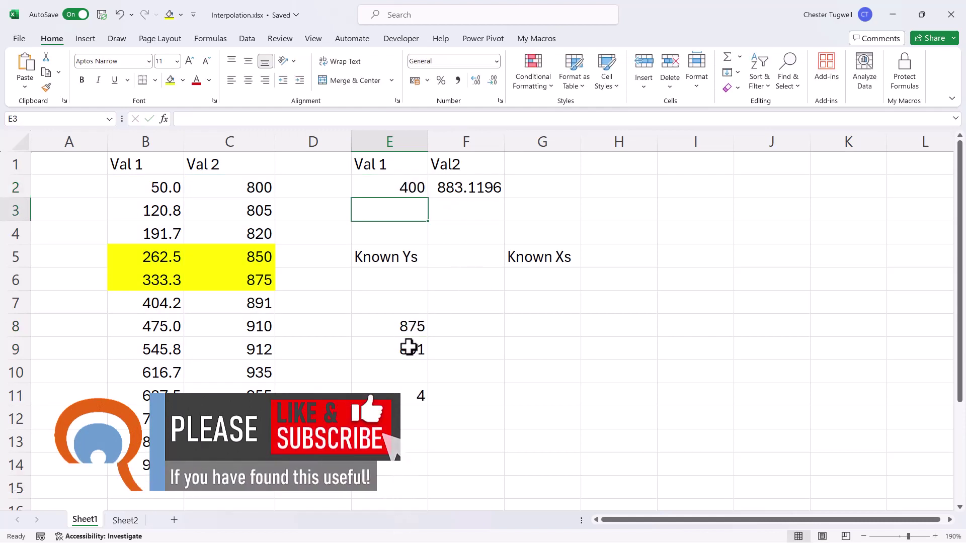
left_click(417, 188)
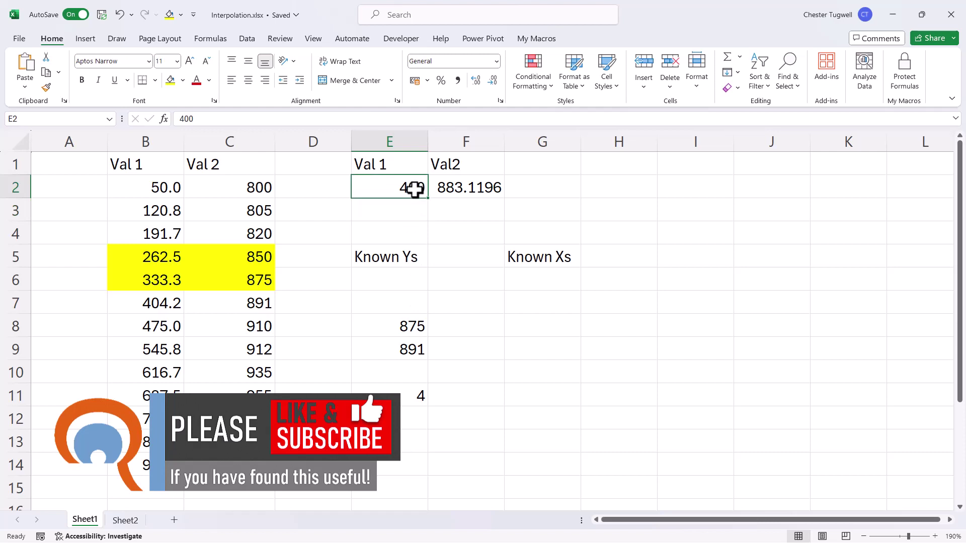
type("30")
Move the Known Ys spill results up to E6:E7 and copy E6's OFFSET formula.
left_click(417, 323)
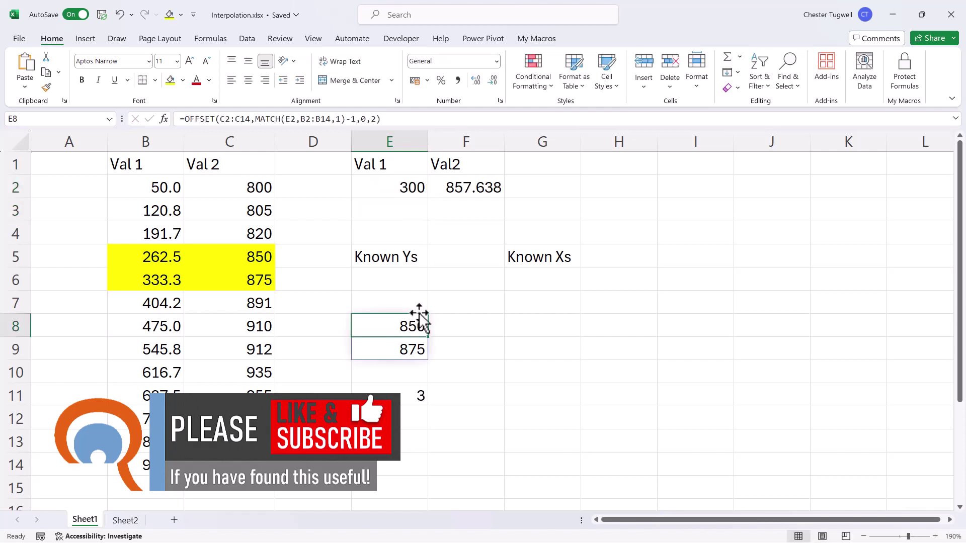
left_click_drag(417, 280, 418, 282)
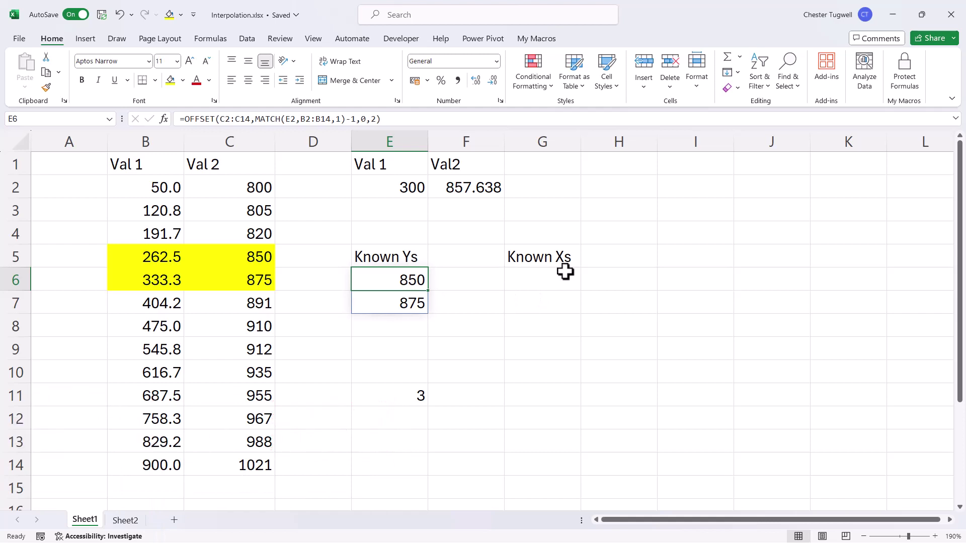
double_click(410, 280)
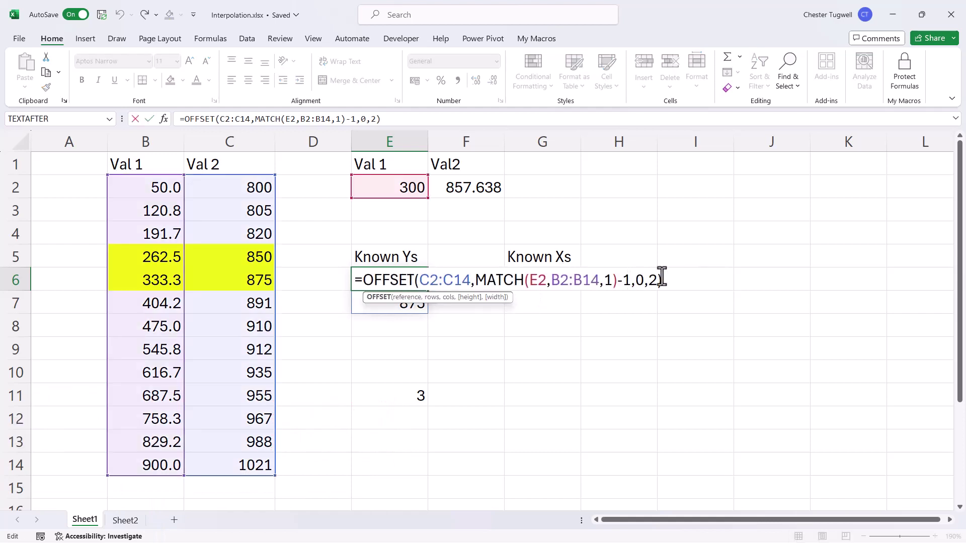
left_click_drag(661, 280, 334, 282)
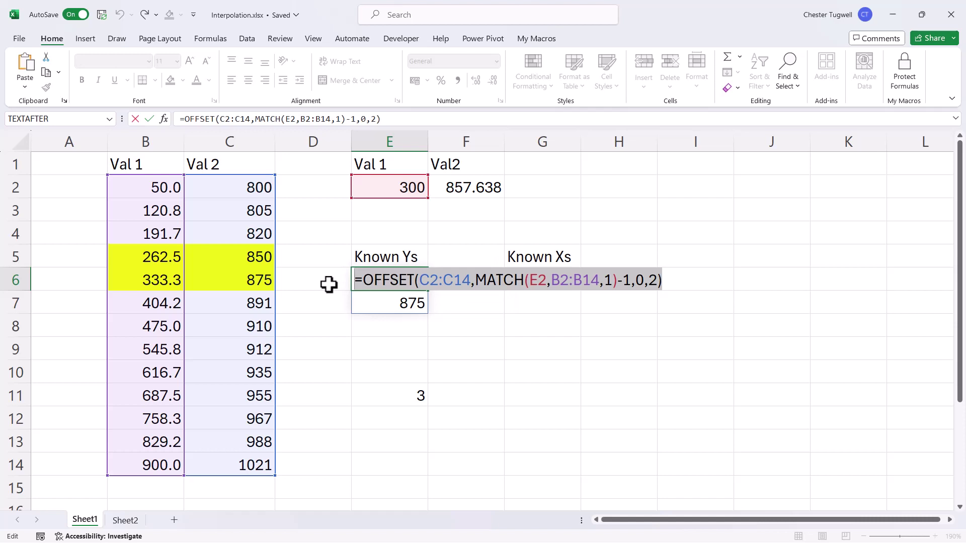
key("Escape")
Paste the OFFSET formula into G6 with C2:C14 changed to B2:B14, spilling 262.5 and 333.3333.
left_click(554, 280)
key("F2")
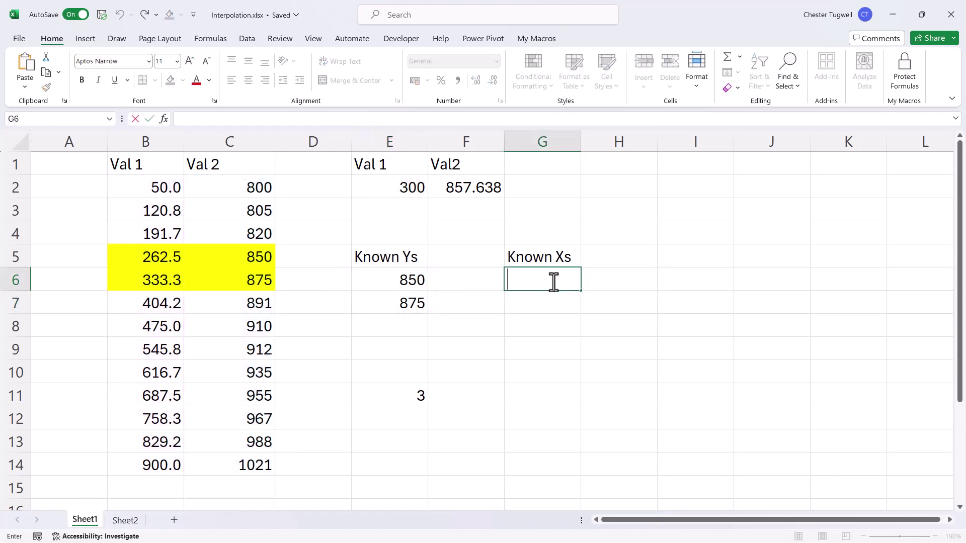
key("ctrl+v")
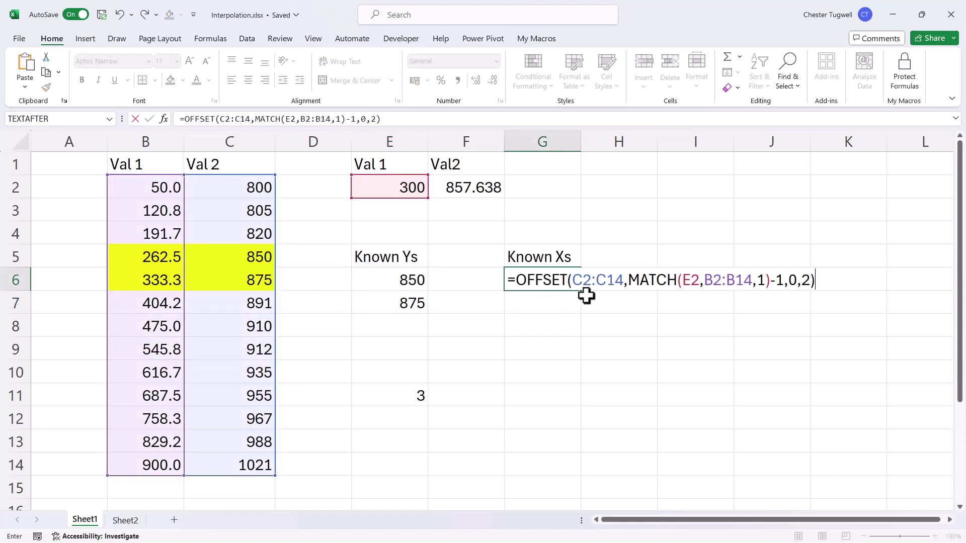
left_click(624, 281)
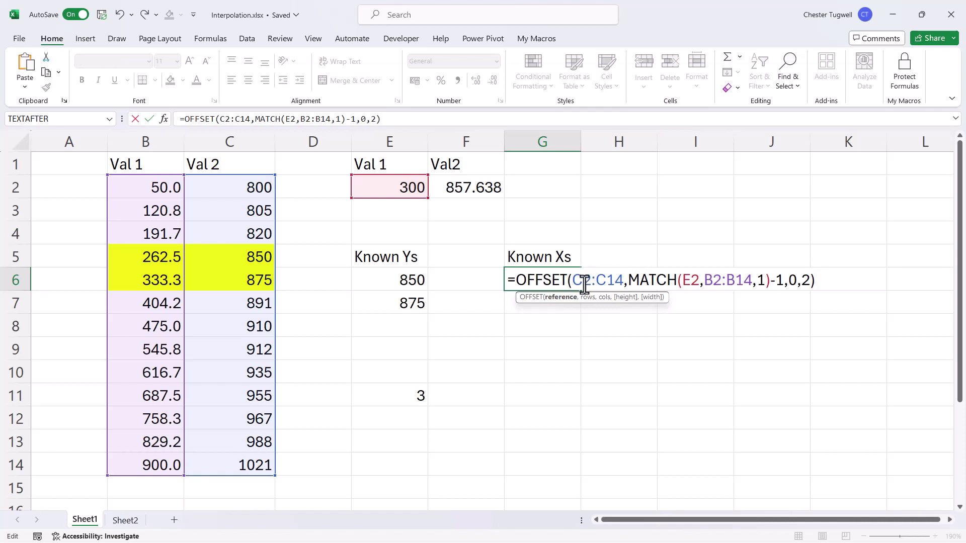
key("BackSpace")
type("B")
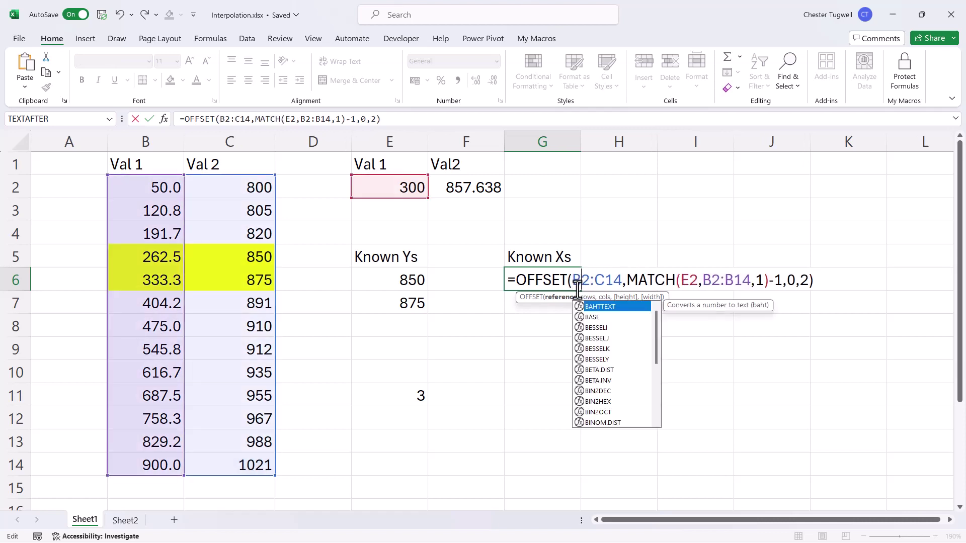
left_click(604, 288)
key("BackSpace")
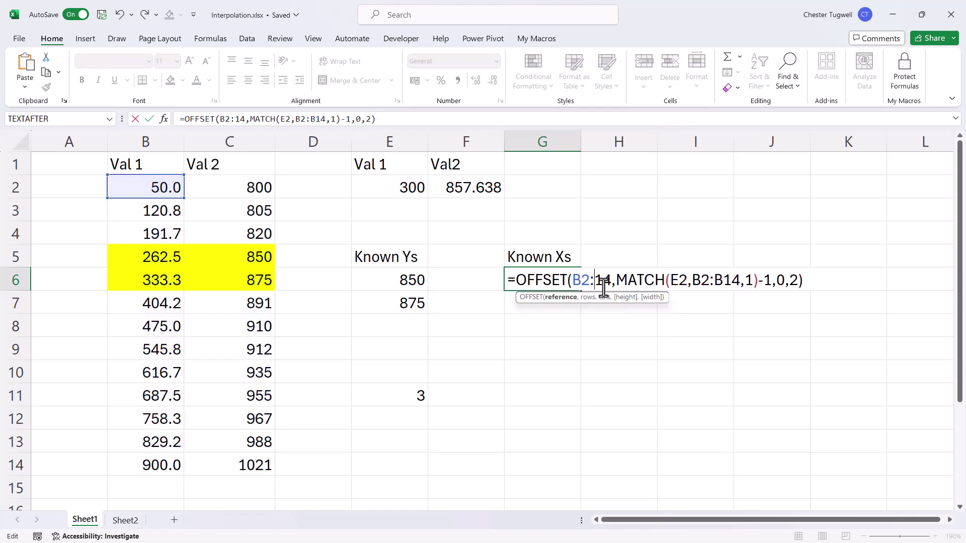
type("B")
key("Return")
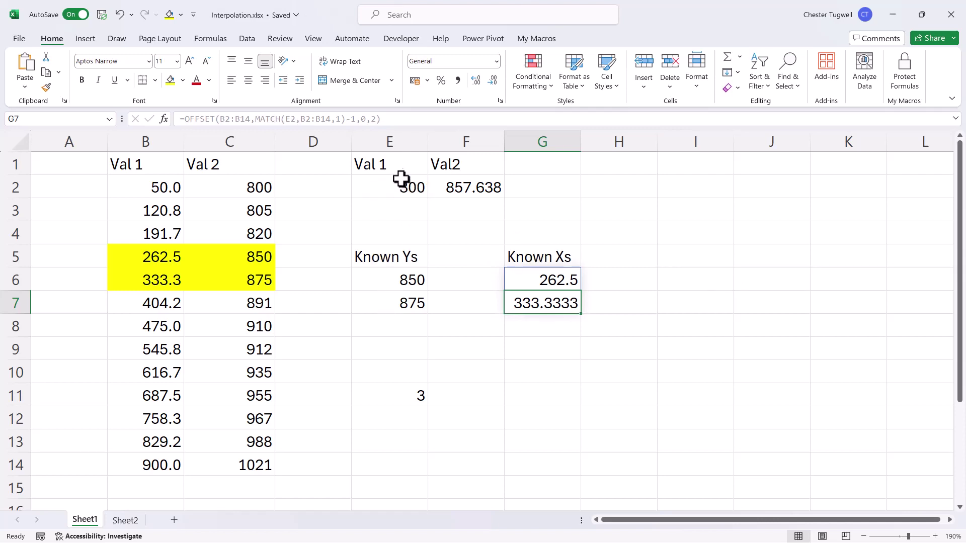
Enter =FORECAST.LINEAR(E2,E6#,G6#) in I6, returning 863.2353.
left_click(700, 276)
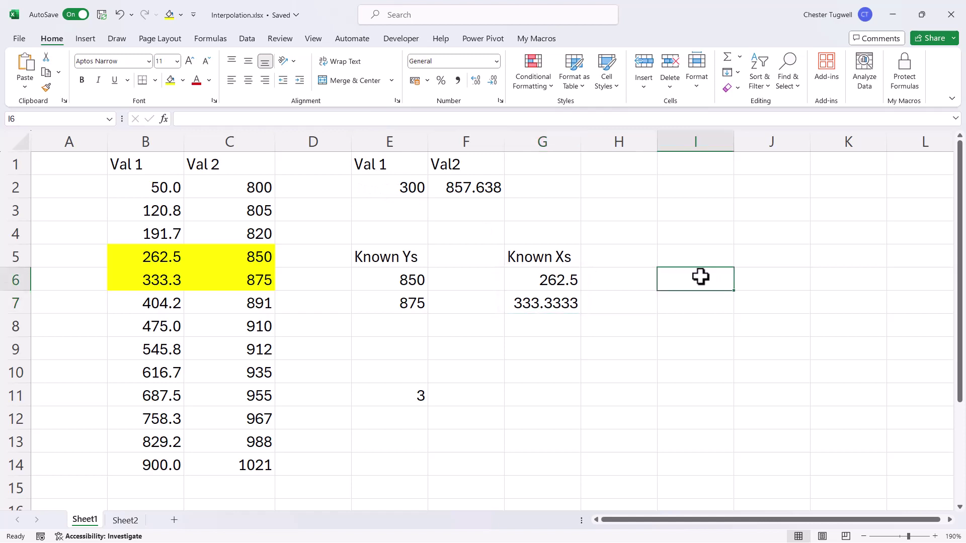
type("=for")
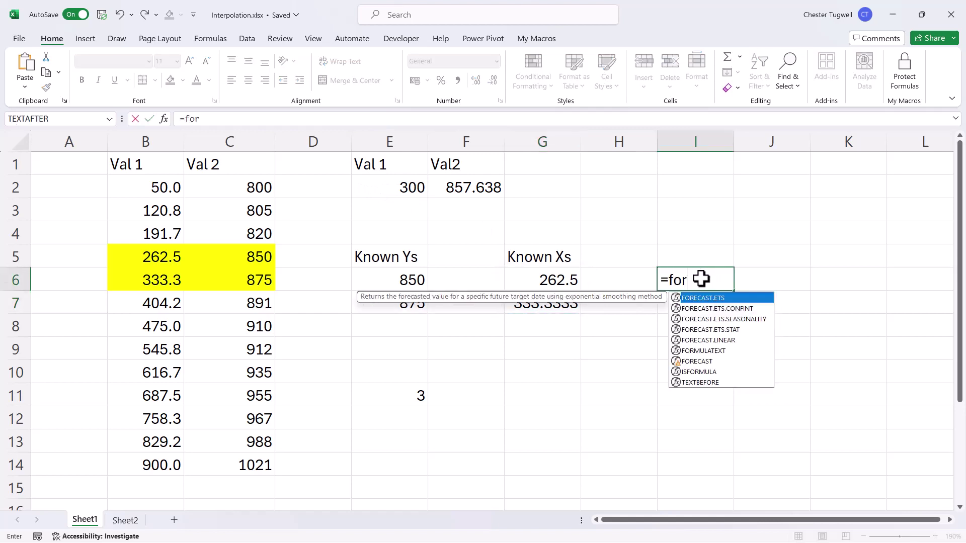
double_click(718, 341)
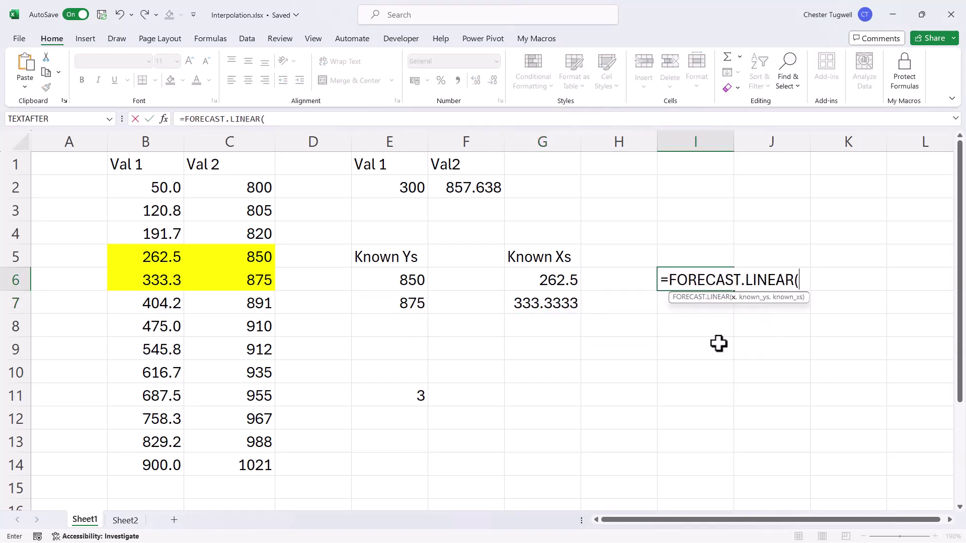
left_click(389, 186)
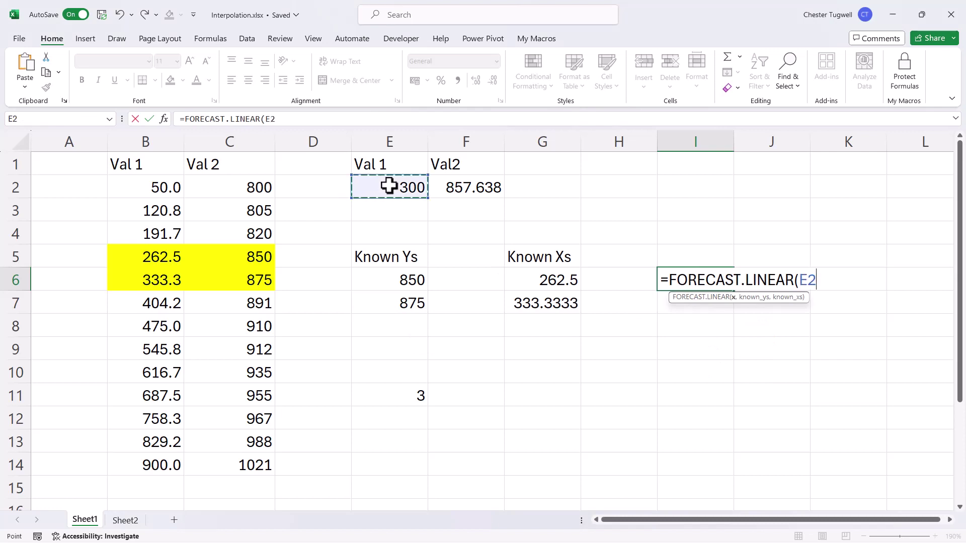
type(",")
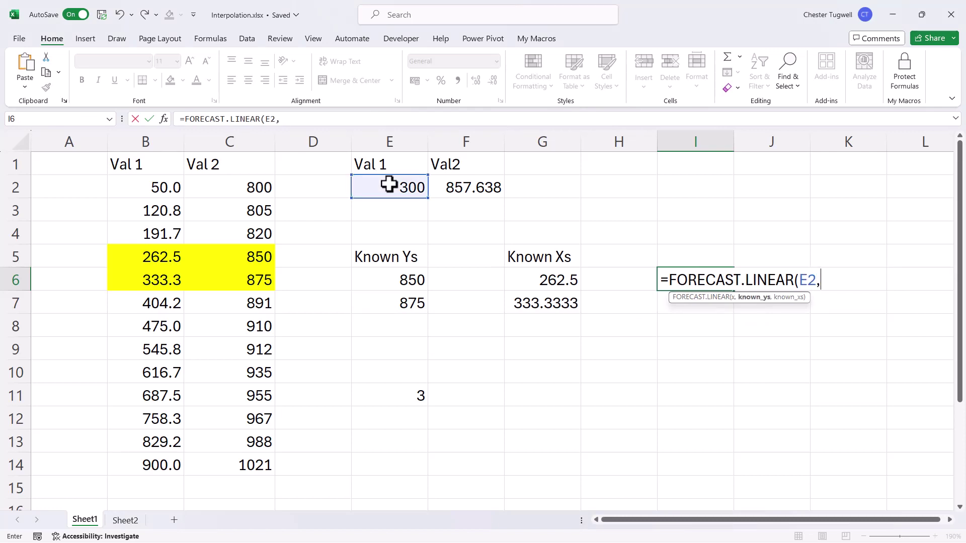
left_click(394, 280)
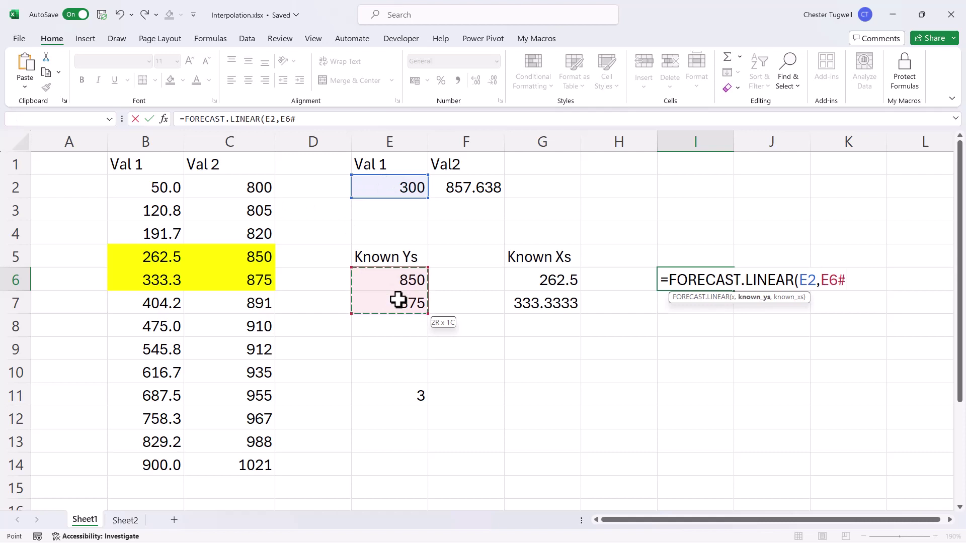
type(",")
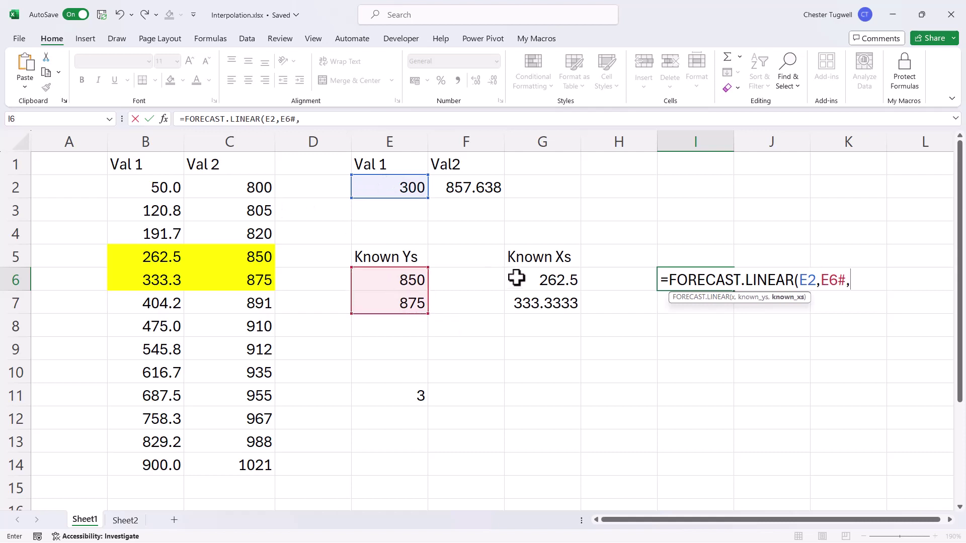
left_click(553, 280)
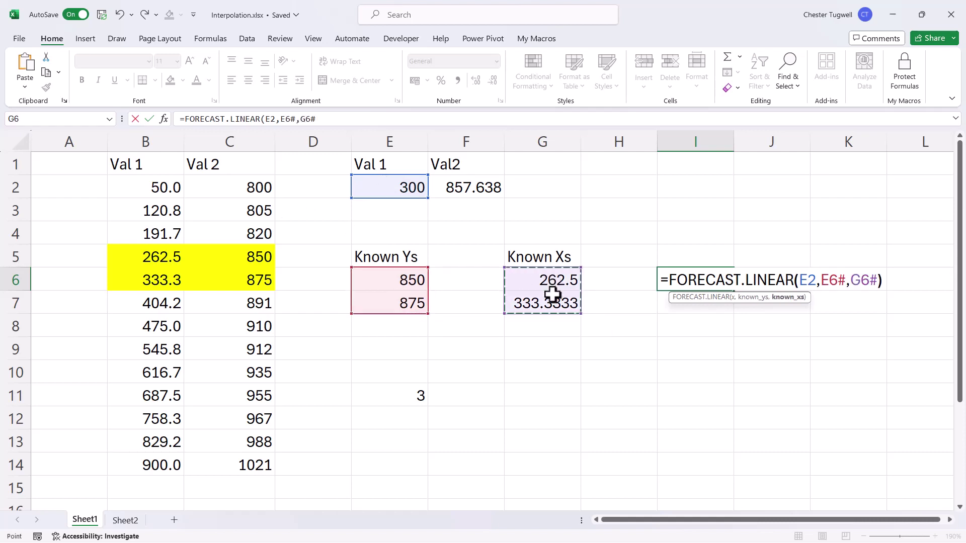
type(")")
key("Return")
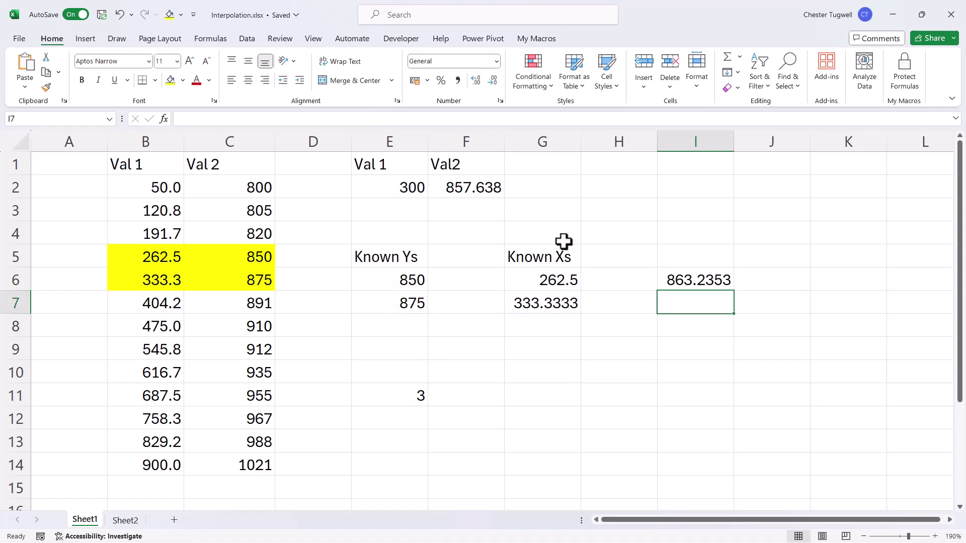
key("Up")
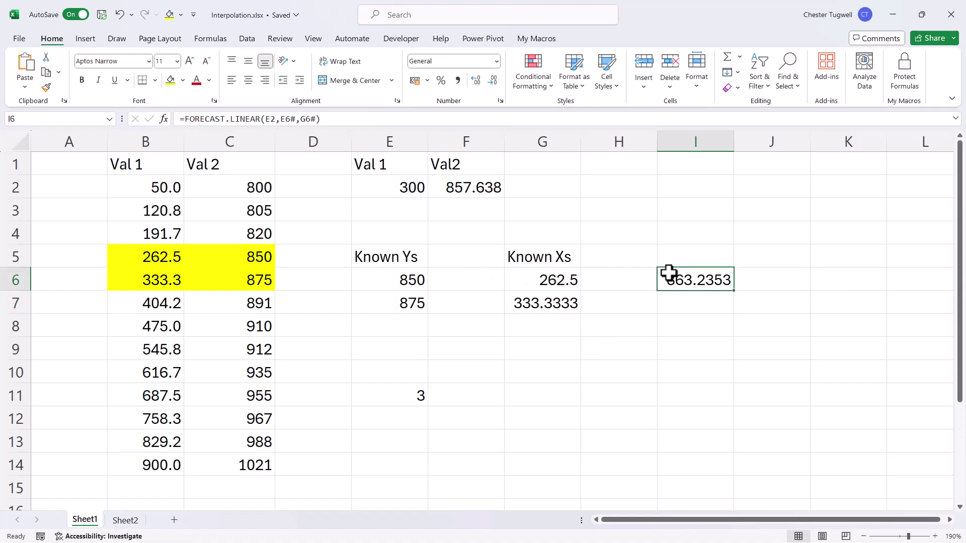
Replace E6# in I6's forecast with the Known Ys OFFSET(C2:C14,MATCH(E2,B2:B14,1)-1,0,2) formula.
double_click(422, 280)
key("Escape")
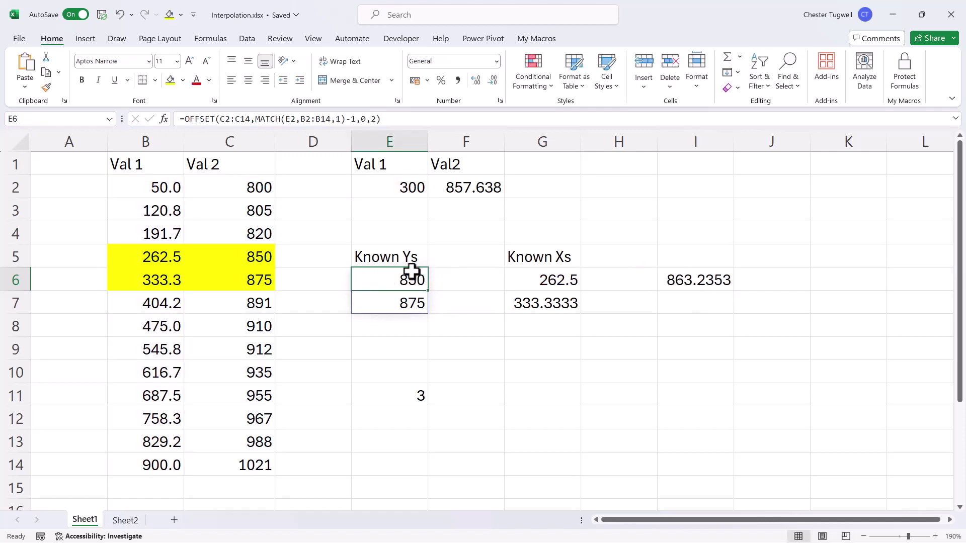
double_click(414, 278)
left_click_drag(363, 278, 714, 276)
key("ctrl+c")
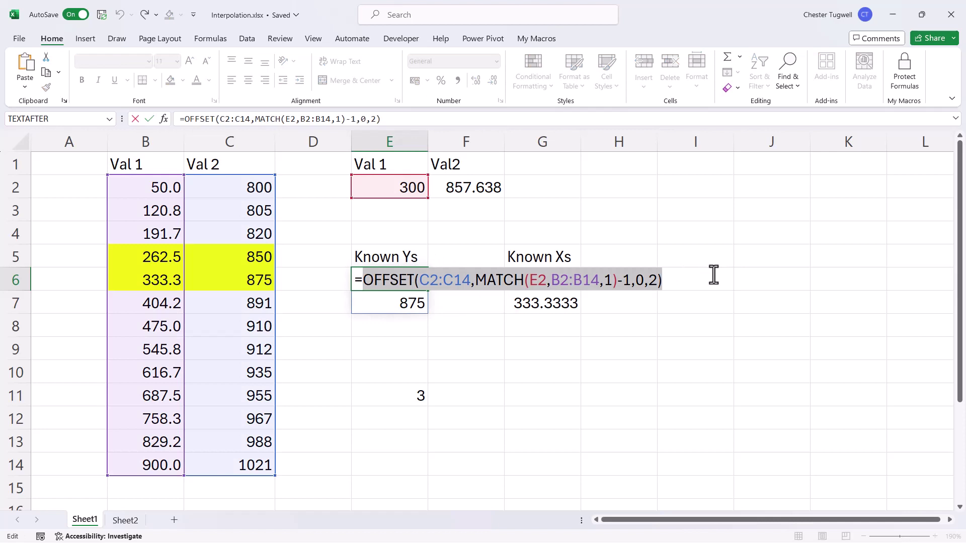
key("Escape")
double_click(690, 278)
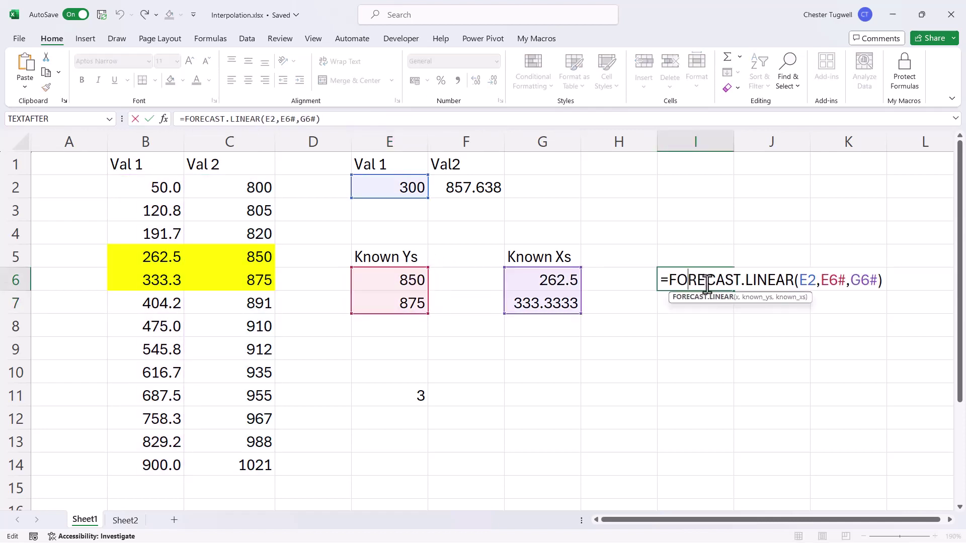
left_click_drag(845, 280, 825, 280)
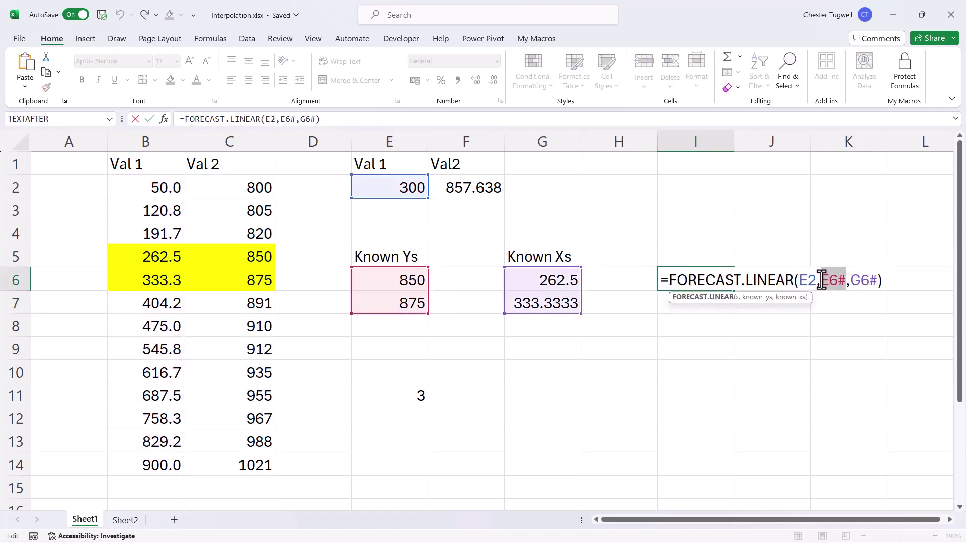
key("ctrl+v")
key("Return")
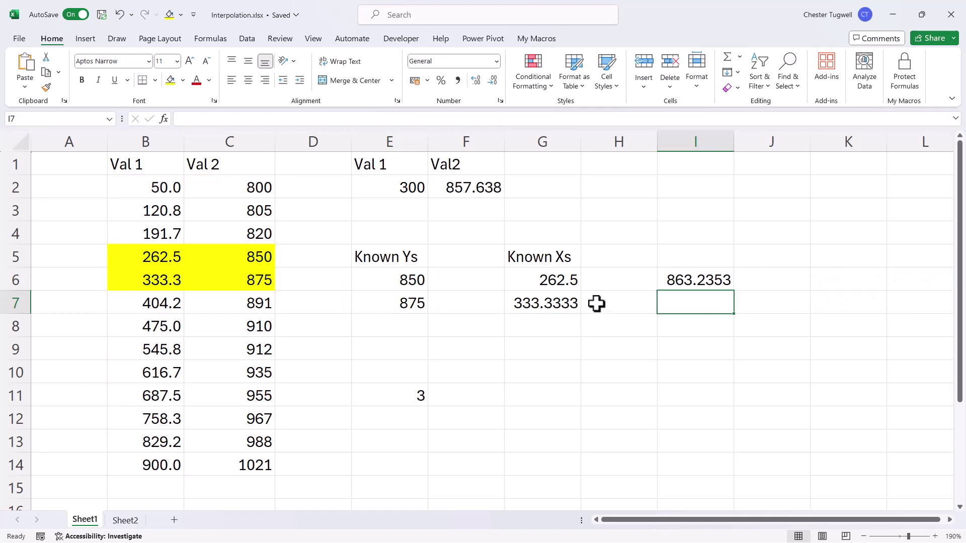
Replace G6# in I6's forecast with the Known Xs OFFSET formula from G6.
left_click(562, 281)
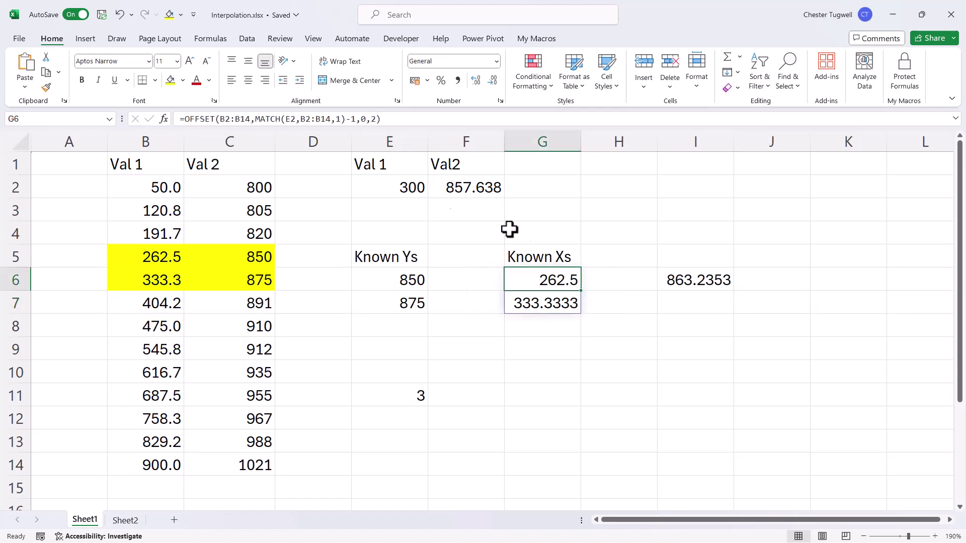
double_click(561, 280)
left_click_drag(515, 280, 853, 260)
key("ctrl+c")
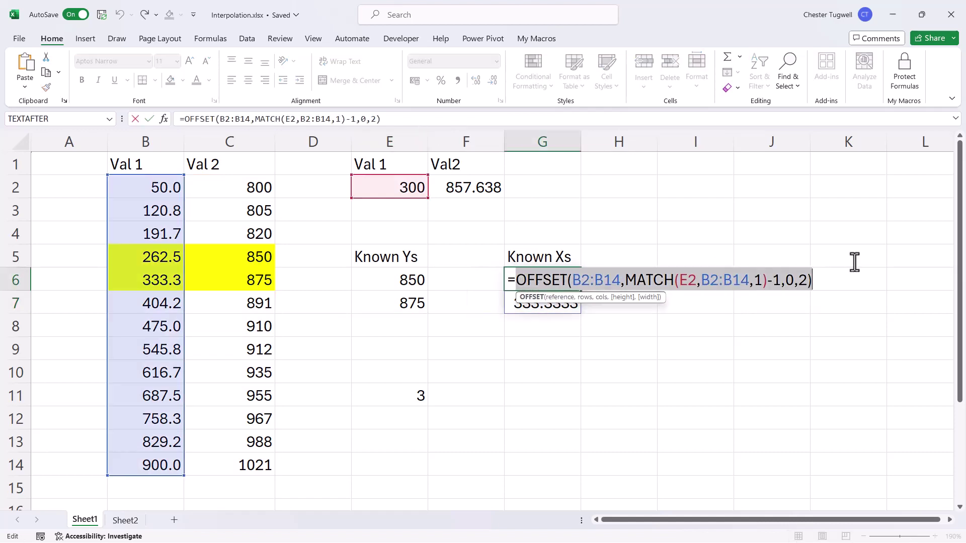
key("Escape")
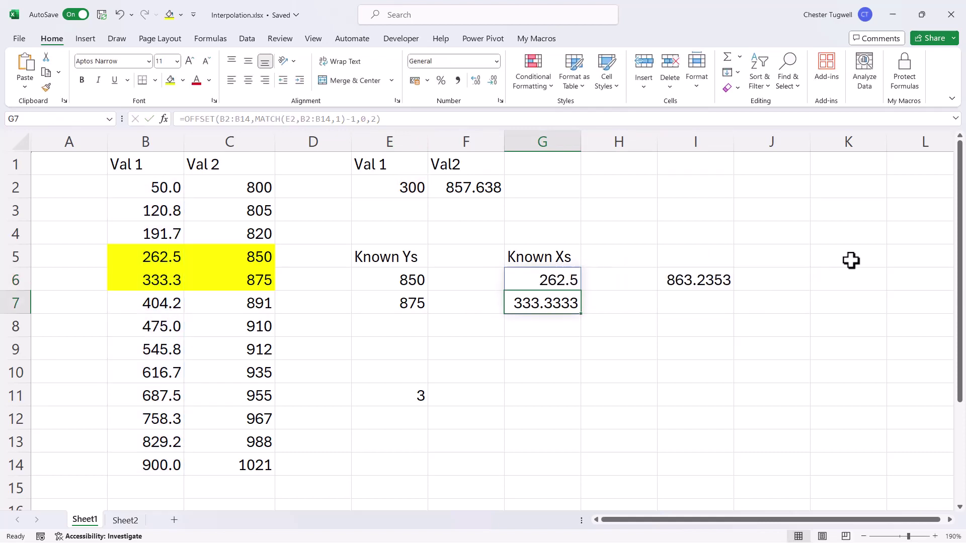
double_click(701, 281)
left_click_drag(851, 303, 879, 303)
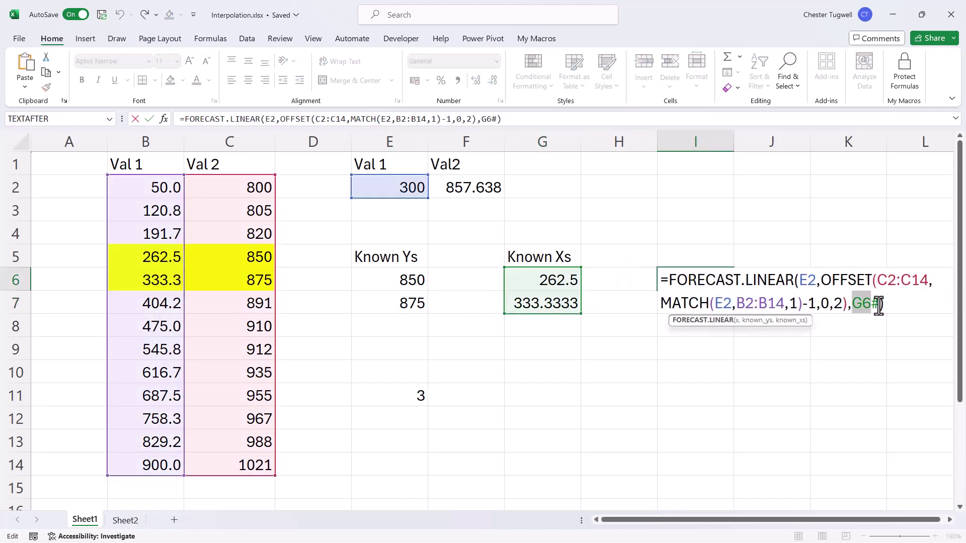
key("ctrl+v")
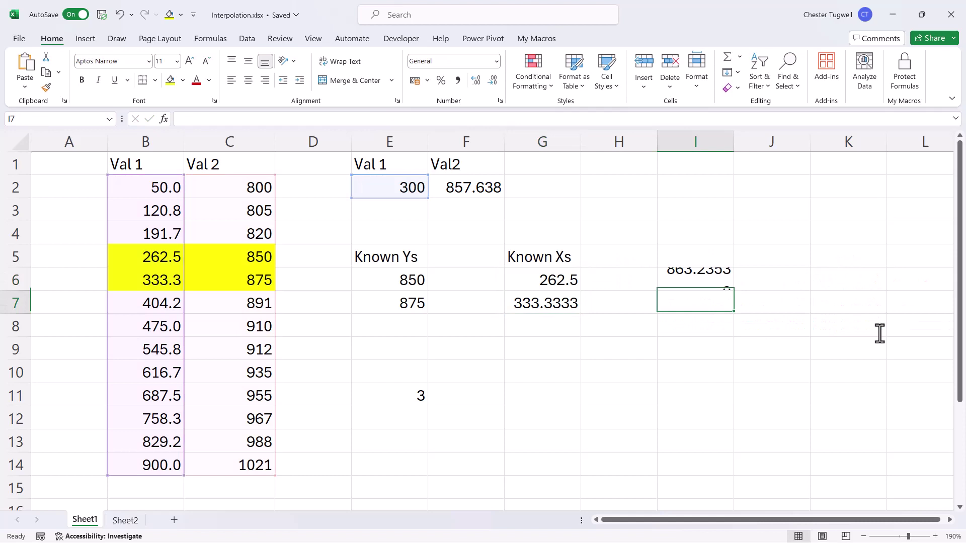
Clear the helper cells E5:G7 and move the forecast formula from I6 to F3.
left_click_drag(403, 255, 531, 304)
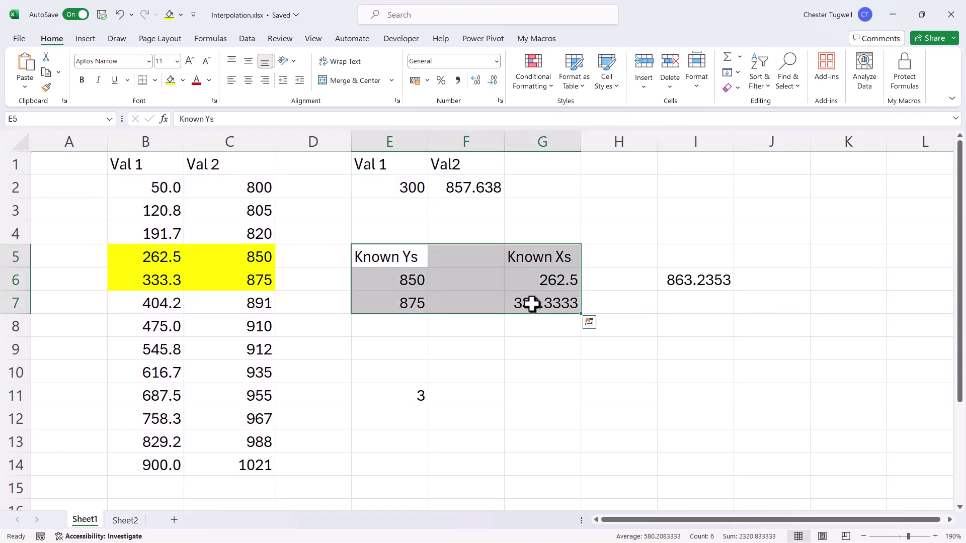
key("Delete")
left_click(693, 279)
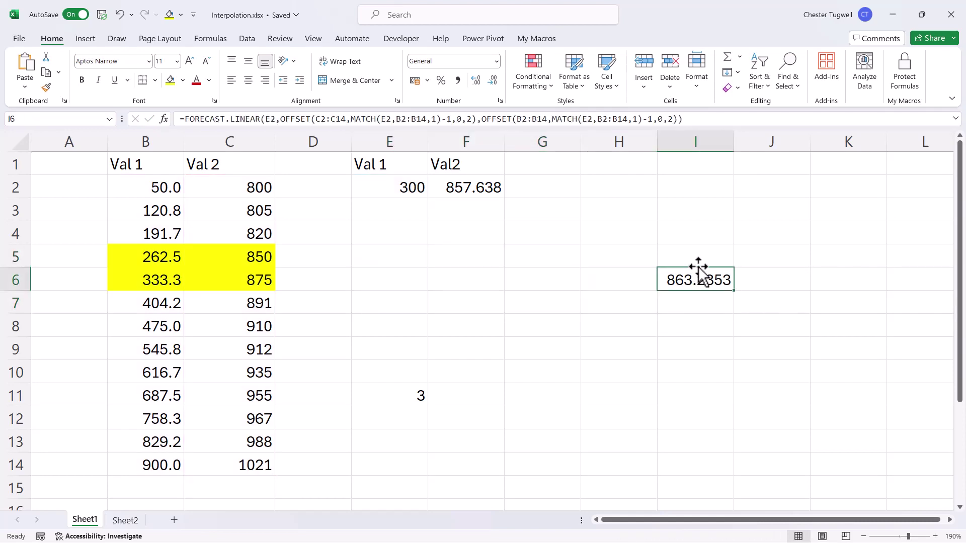
left_click_drag(699, 271, 475, 212)
Set Val 1 in E2 to 600, so F3 returns 929.5882.
left_click(399, 187)
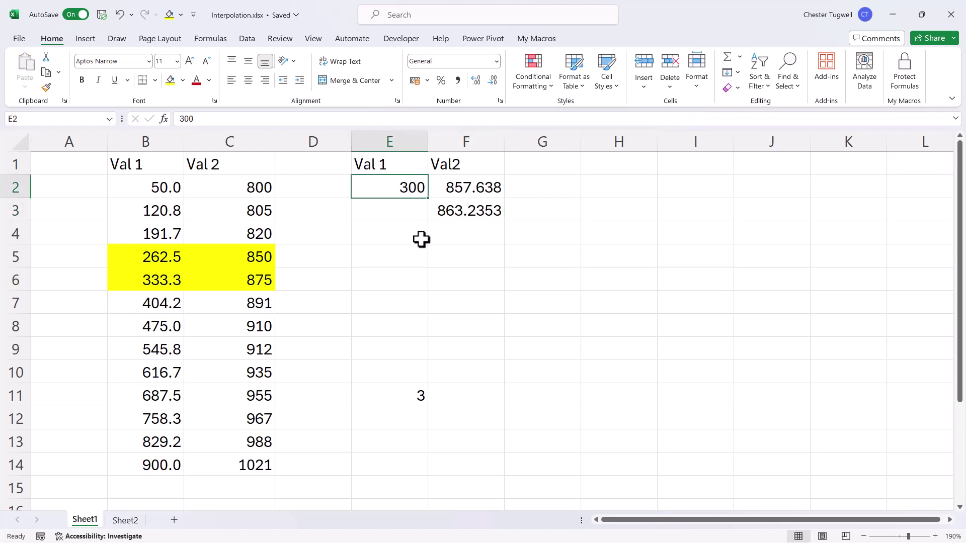
type("600")
key("Return")
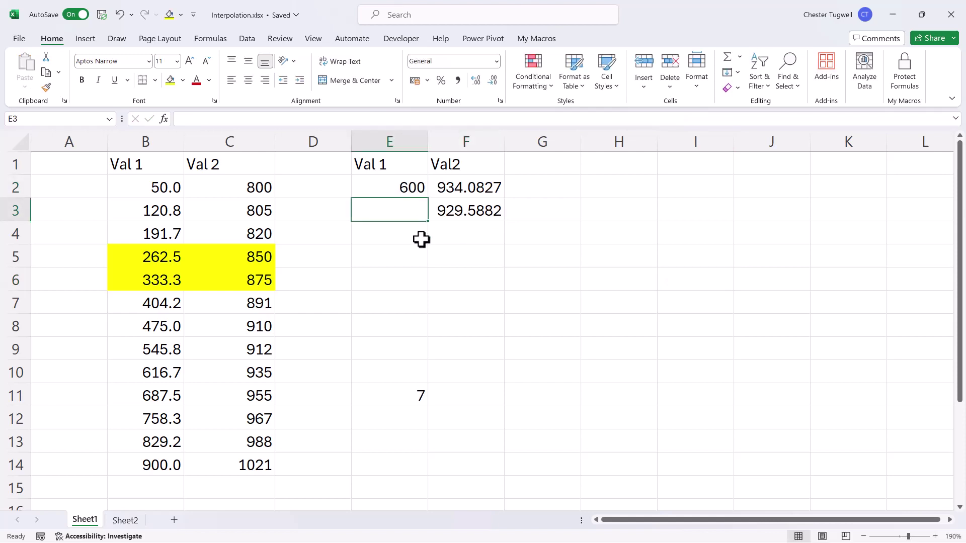